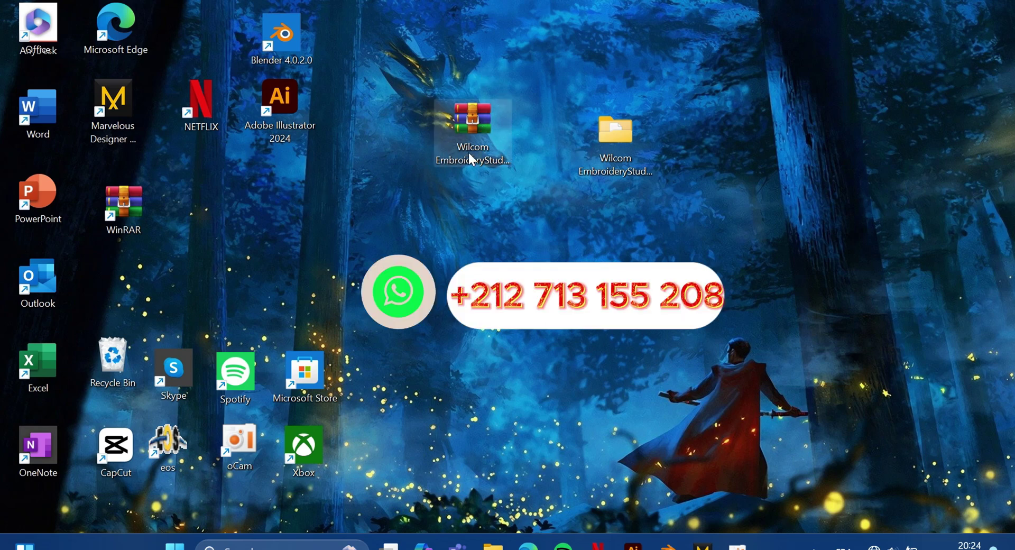
# Step: Reposition the Wilcom setup archive on the desktop, then open Windows Security from the hidden tray icons
pyautogui.moveTo(456, 153); pyautogui.dragTo(492, 181)
pyautogui.moveTo(650, 181); pyautogui.dragTo(502, 225)
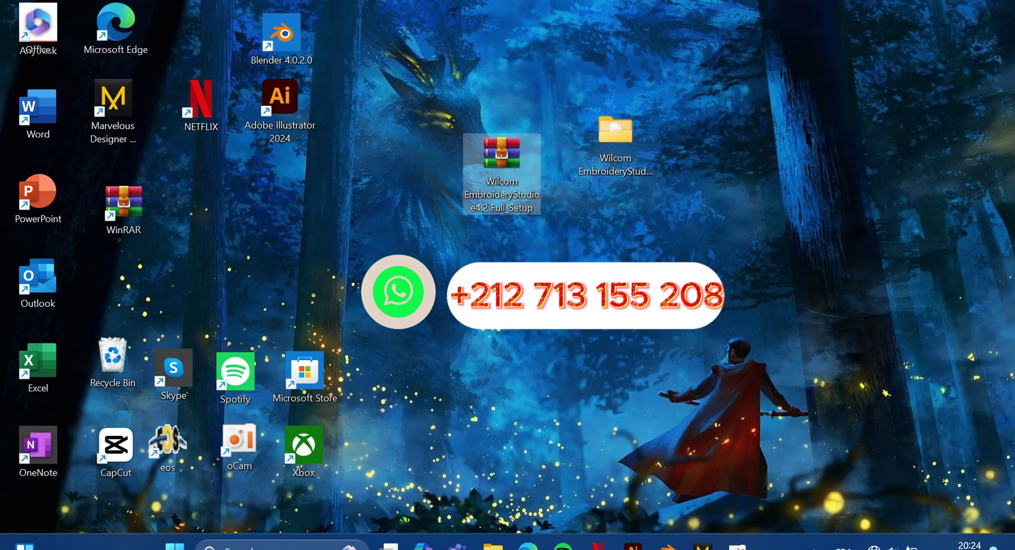
pyautogui.moveTo(497, 177)
pyautogui.mouseDown()
pyautogui.moveTo(496, 140)
pyautogui.moveTo(495, 174)
pyautogui.mouseUp()
pyautogui.click(737, 227)
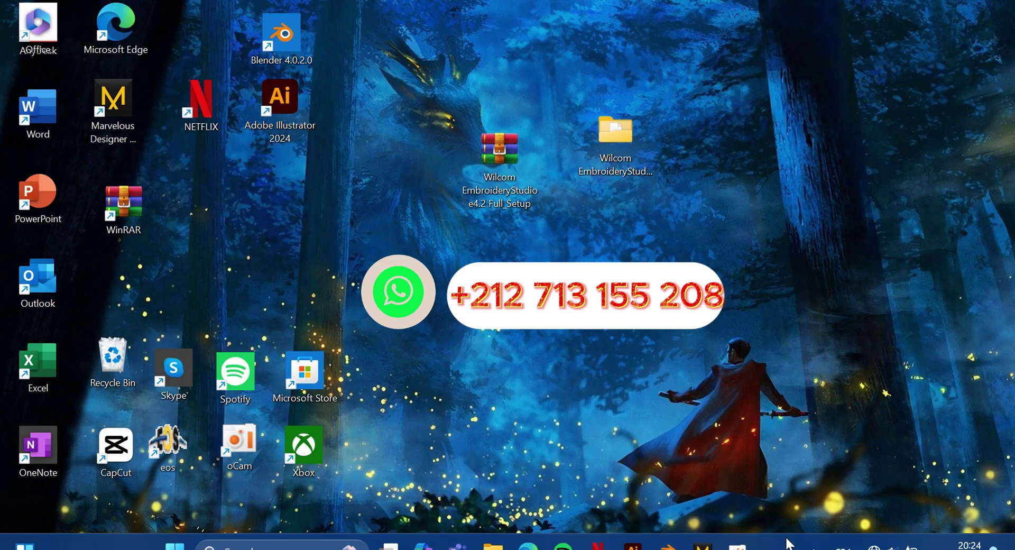
pyautogui.click(814, 545)
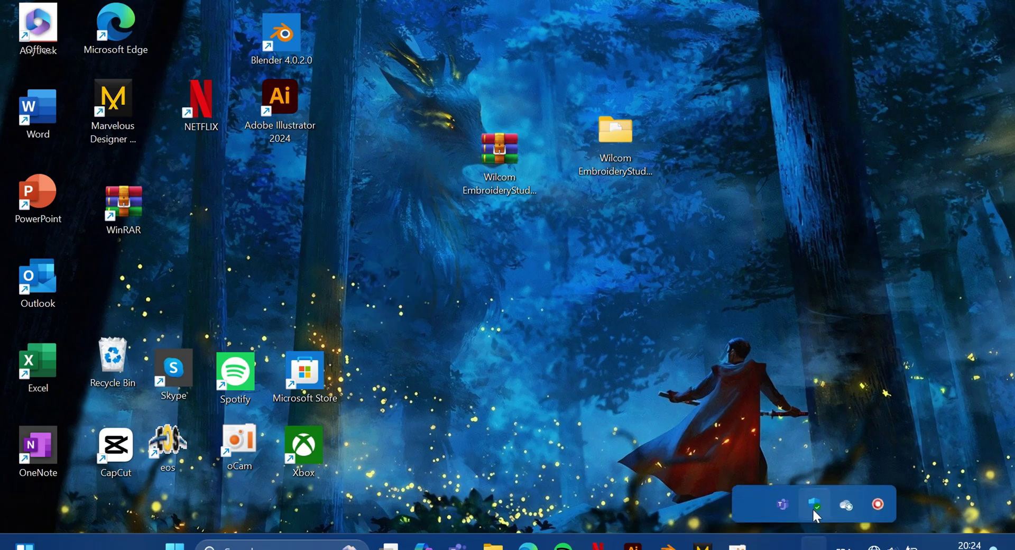
pyautogui.click(814, 505)
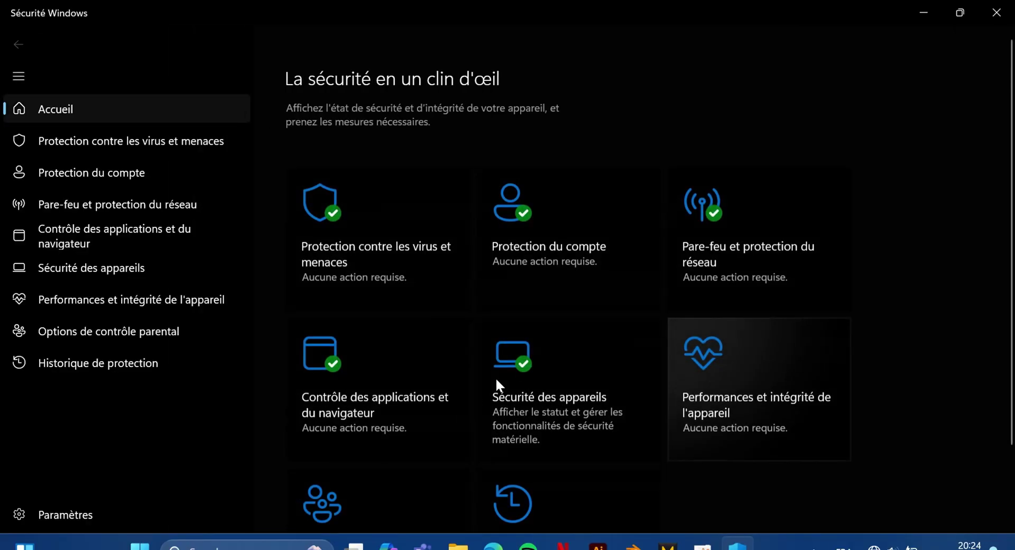
# Step: Switch real-time protection off under Virus & threat protection settings, then minimize Windows Security
pyautogui.click(347, 246)
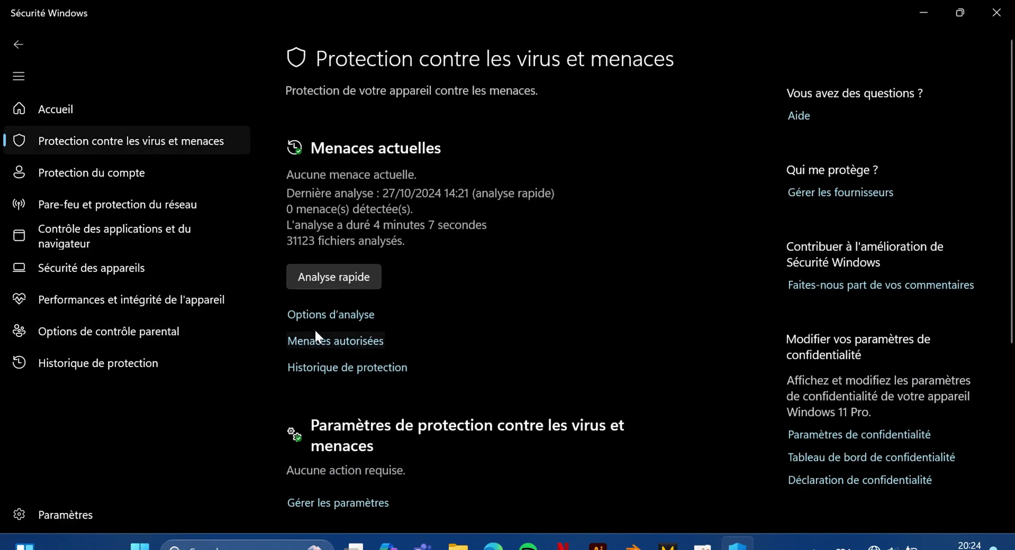
pyautogui.click(315, 505)
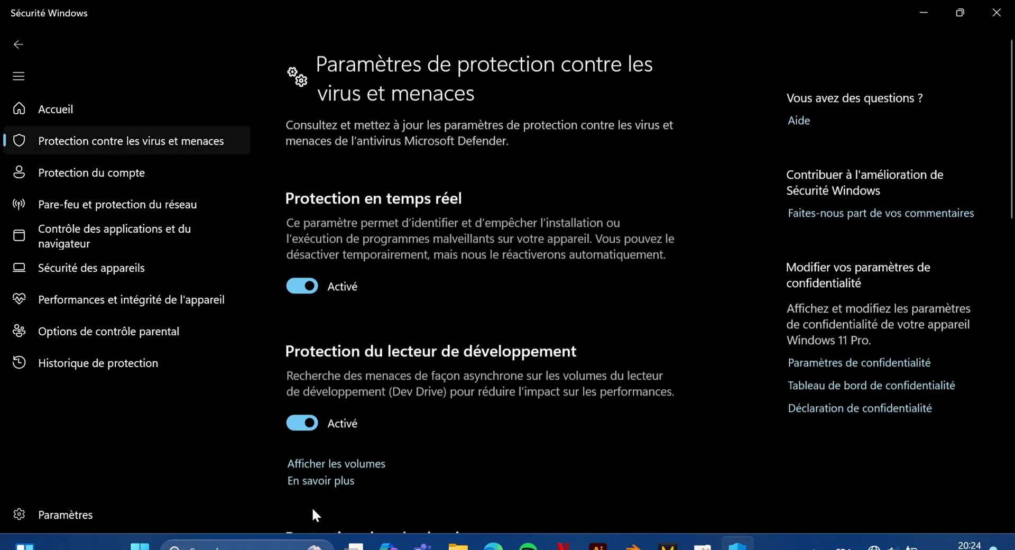
pyautogui.click(305, 281)
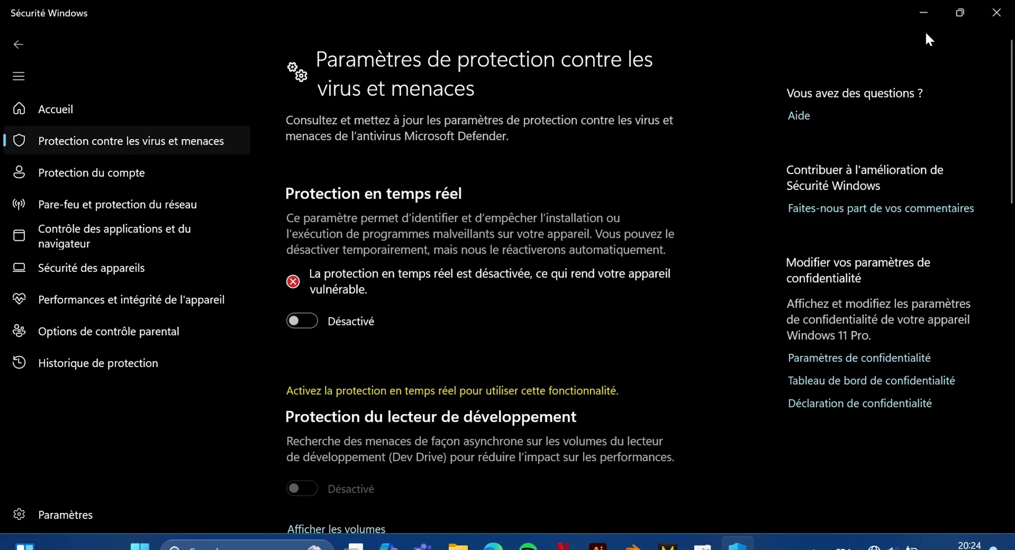
pyautogui.click(923, 11)
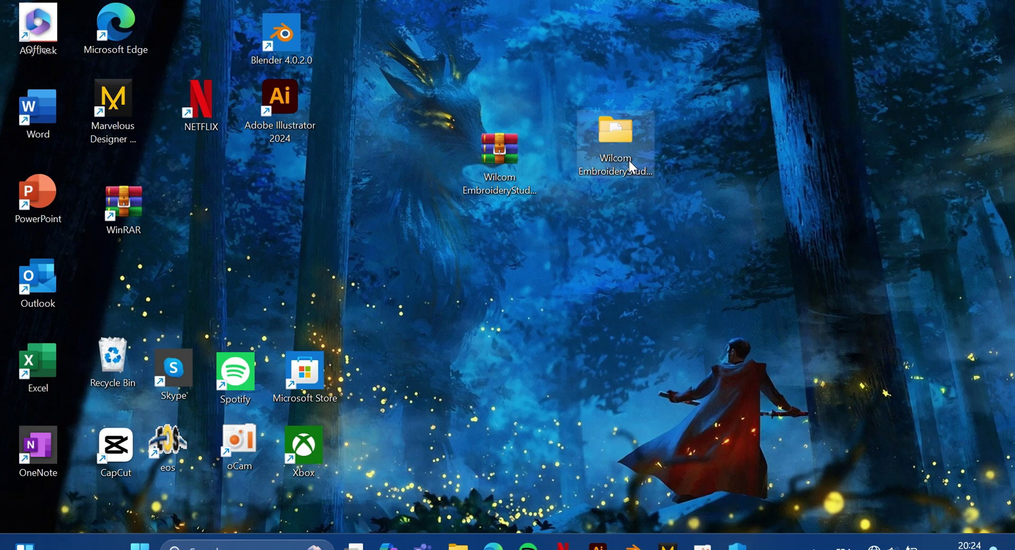
pyautogui.moveTo(517, 165); pyautogui.dragTo(516, 154)
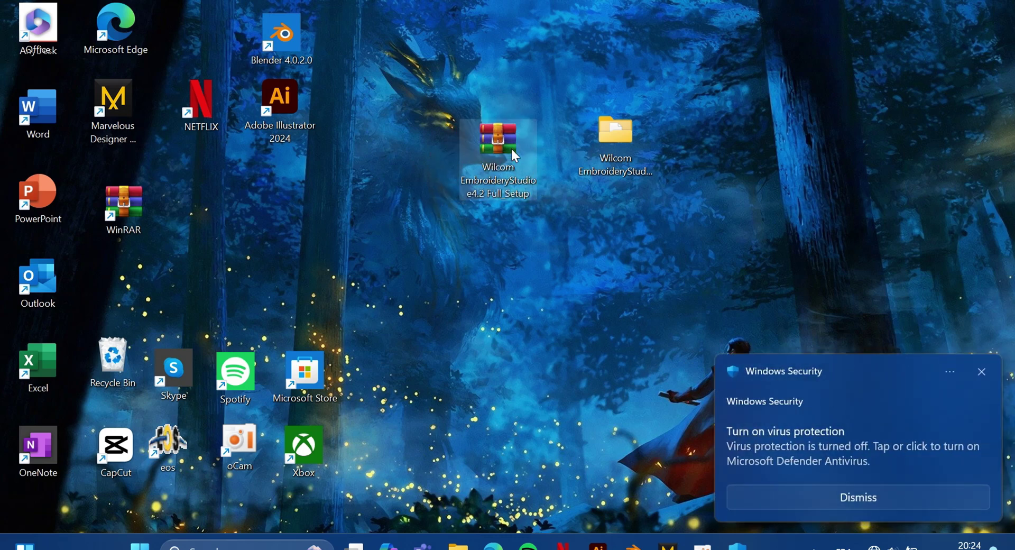
pyautogui.rightClick(488, 140)
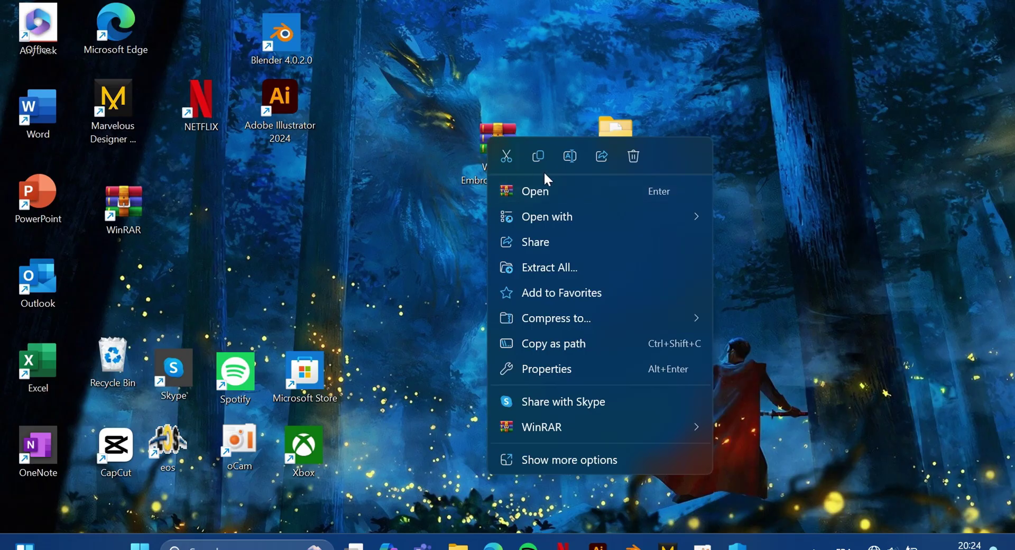
pyautogui.moveTo(625, 427)
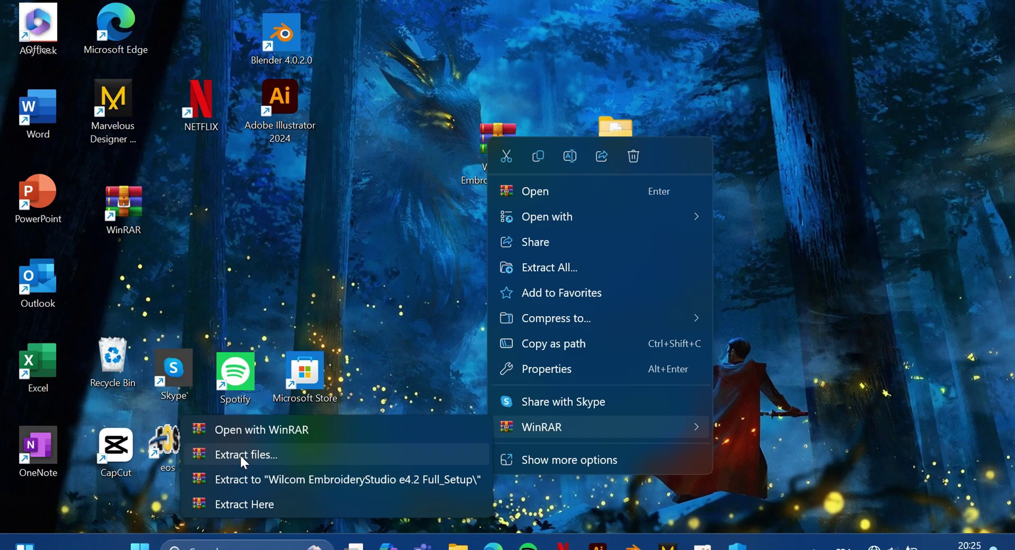
pyautogui.click(415, 251)
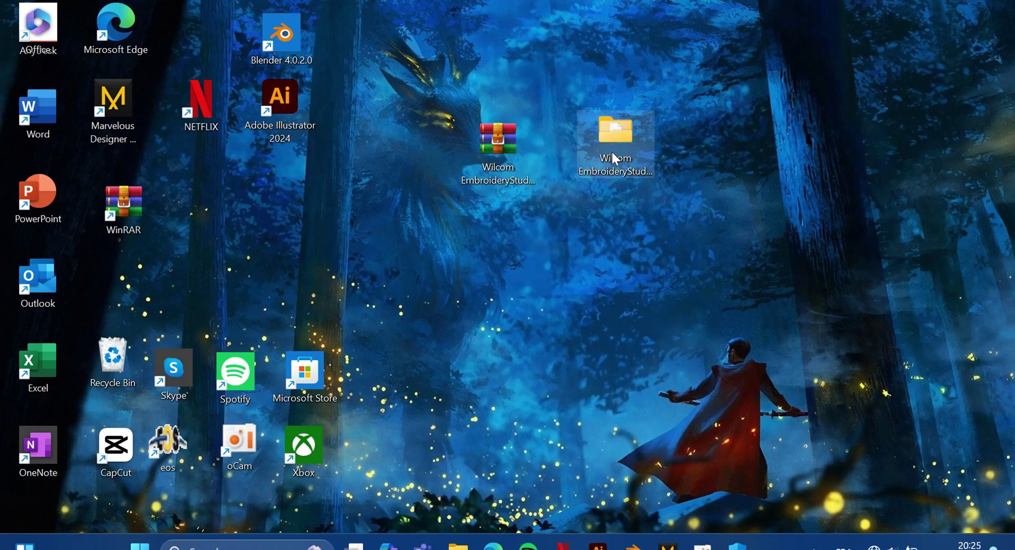
pyautogui.moveTo(615, 160); pyautogui.dragTo(634, 167)
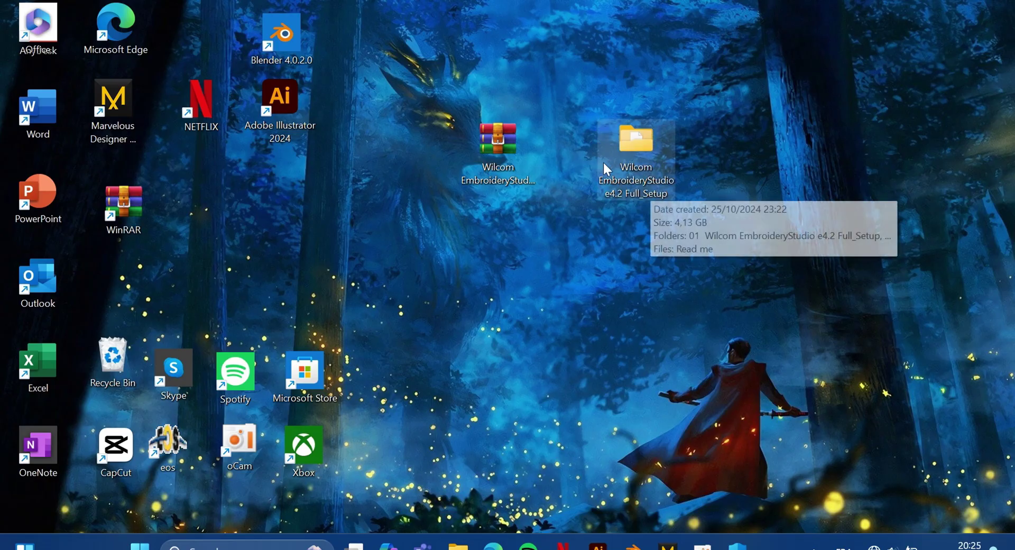
pyautogui.moveTo(581, 315); pyautogui.dragTo(650, 182)
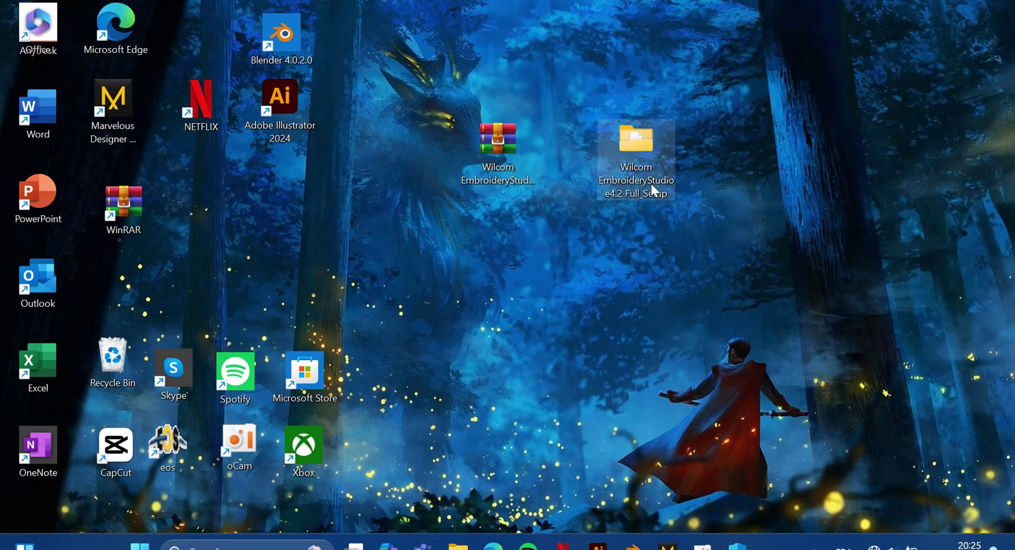
# Step: Open the 01 Wilcom EmbroideryStudio e4.2 Full_Setup subfolder and bring up the setup application's context menu
pyautogui.doubleClick(637, 138)
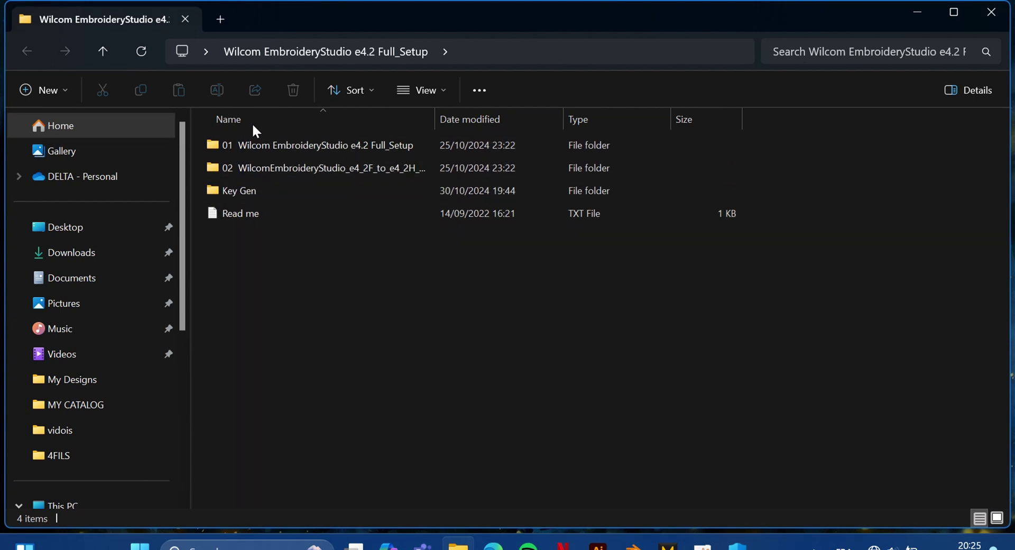
pyautogui.moveTo(271, 235); pyautogui.dragTo(279, 273)
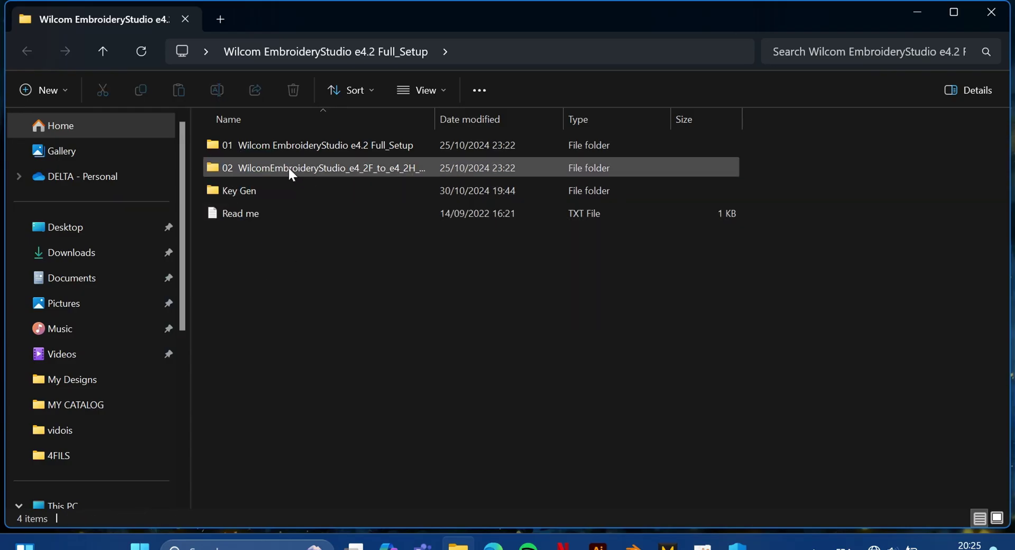
pyautogui.doubleClick(245, 142)
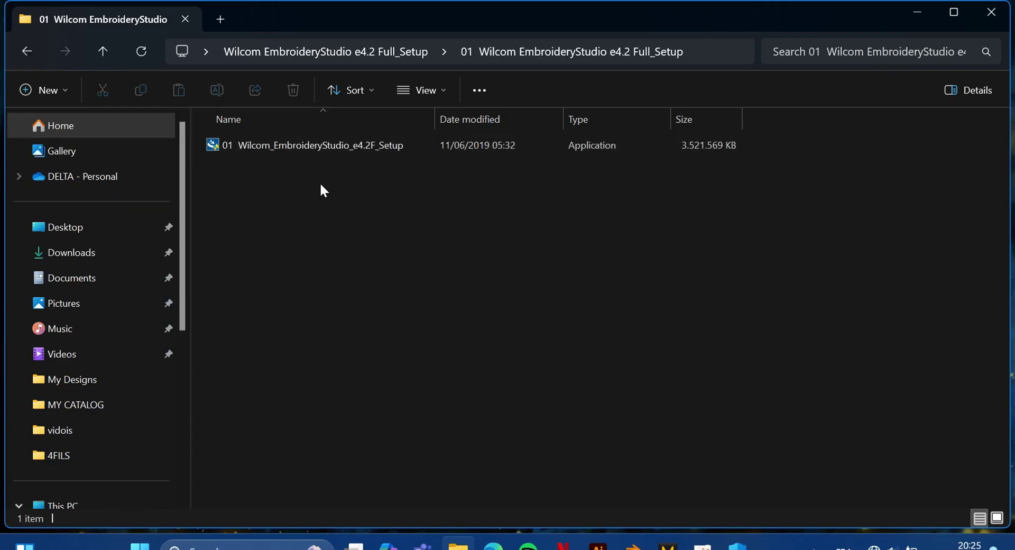
pyautogui.rightClick(249, 143)
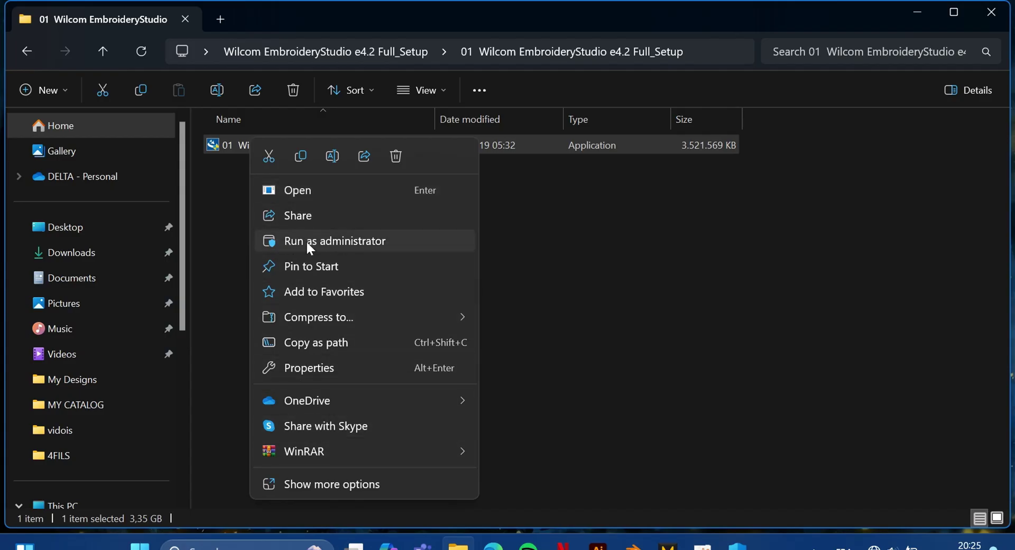
# Step: Run the Wilcom e4.2 setup as administrator, then navigate Explorer back up to the Desktop
pyautogui.click(338, 242)
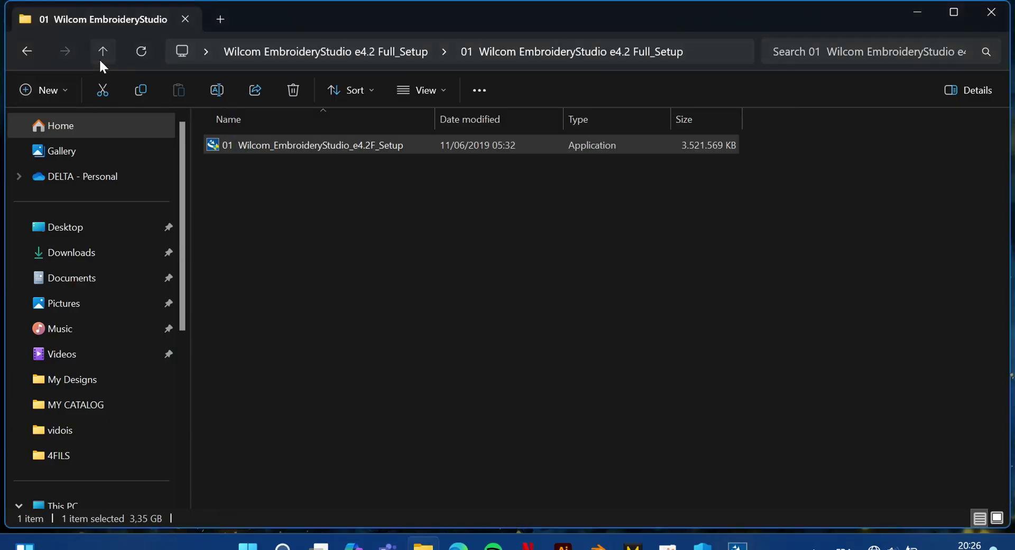
pyautogui.click(100, 59)
pyautogui.click(100, 53)
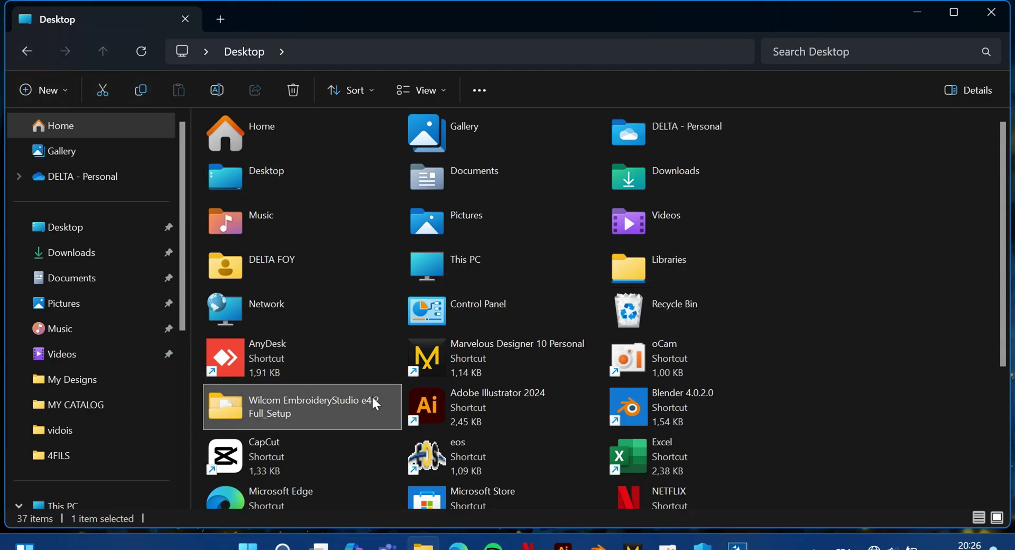
# Step: Open the Key Gen folder inside Full_Setup, then minimize Explorer to reveal the installer
pyautogui.doubleClick(354, 416)
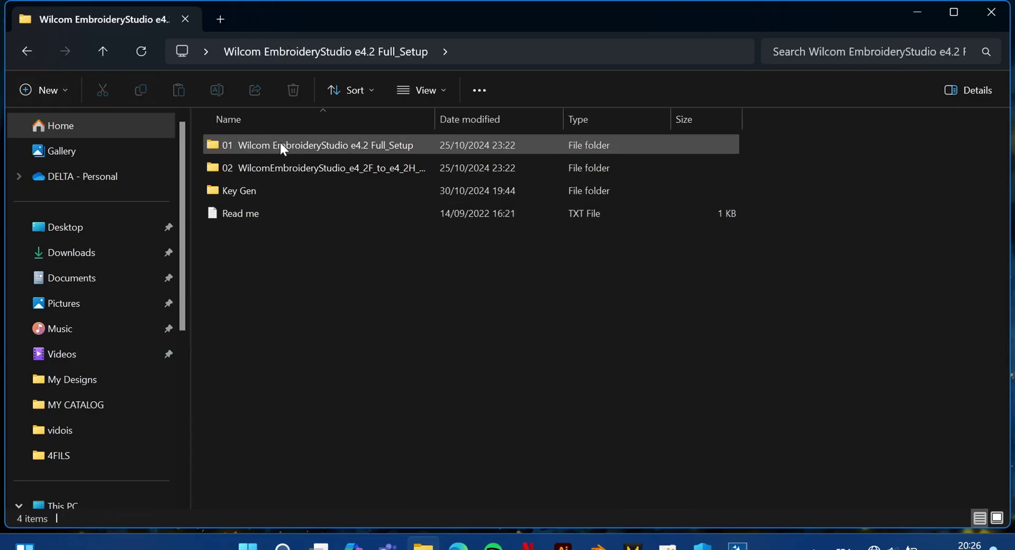
pyautogui.doubleClick(262, 192)
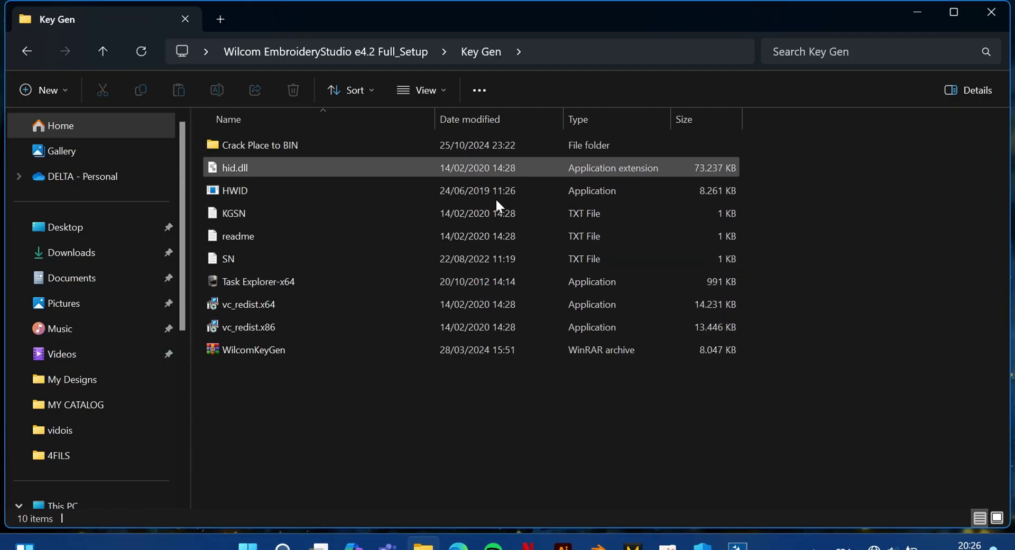
pyautogui.click(918, 15)
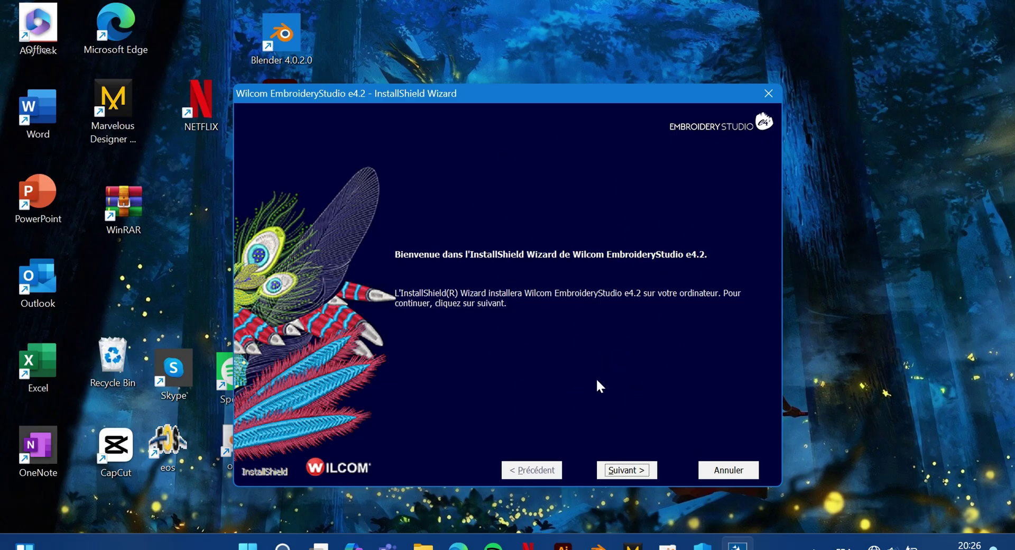
# Step: Accept the licence terms (J'accepte les termes) and acknowledge the USB dongle prompt with OK
pyautogui.click(631, 472)
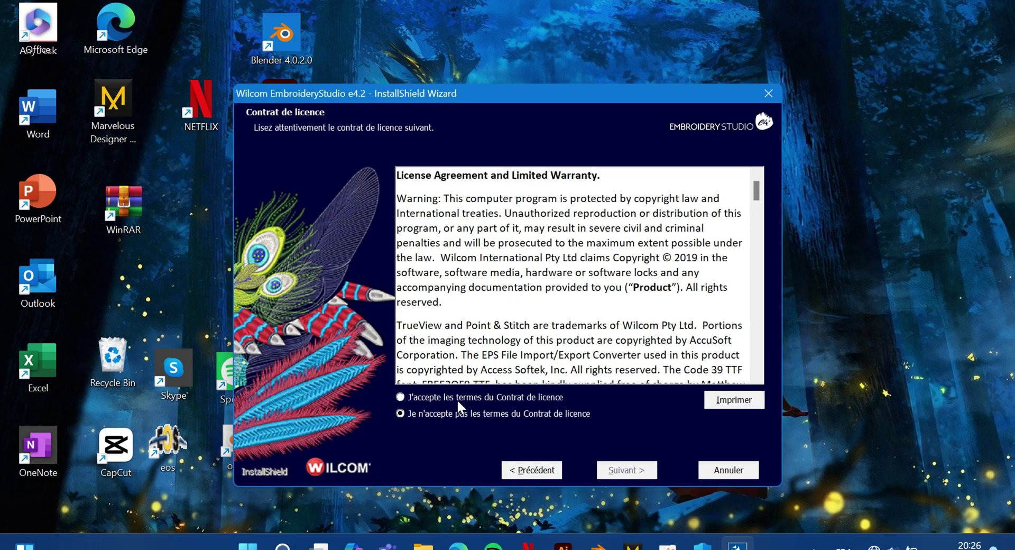
pyautogui.click(400, 397)
pyautogui.click(623, 470)
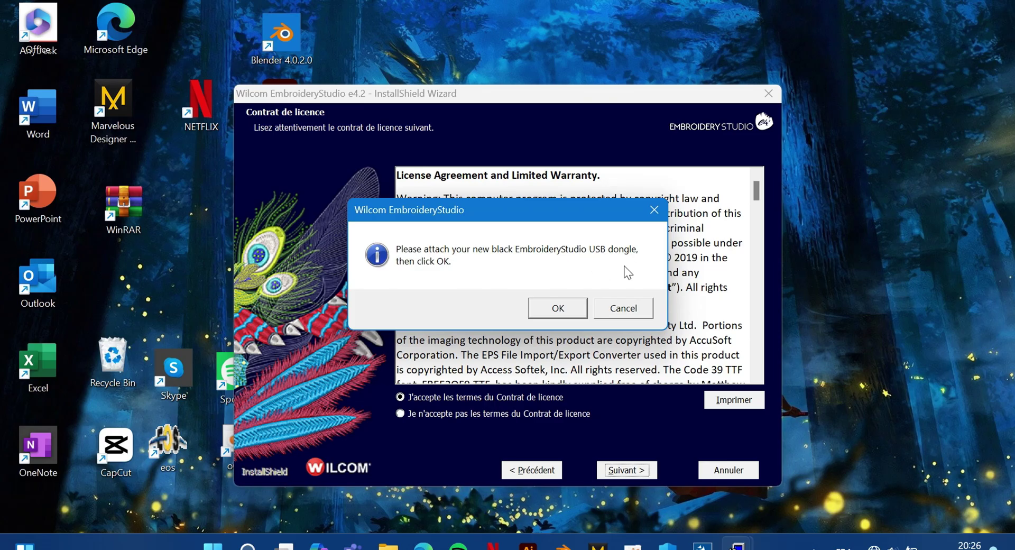
pyautogui.click(559, 311)
pyautogui.click(393, 544)
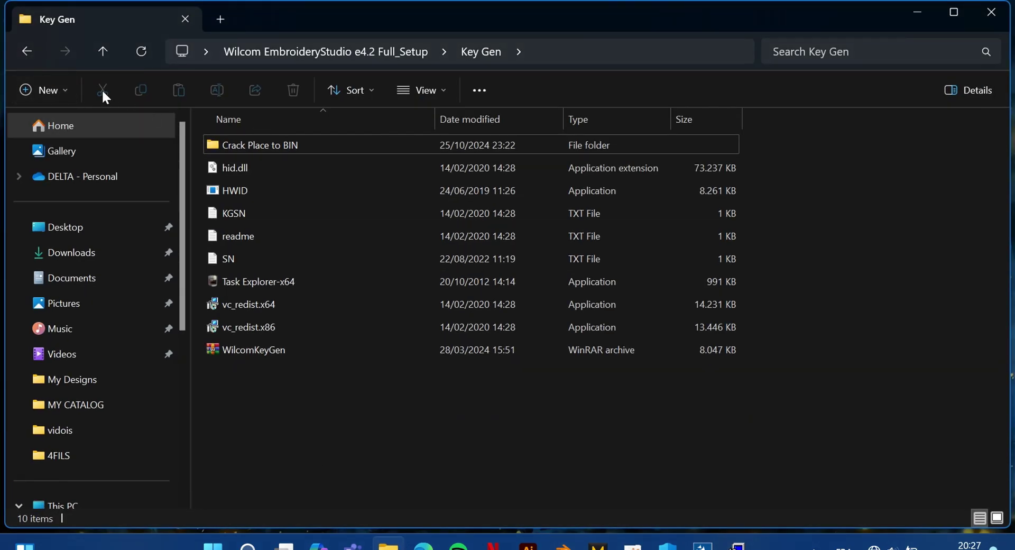
# Step: Run Task Explorer-x64 from the Key Gen folder as administrator
pyautogui.click(98, 56)
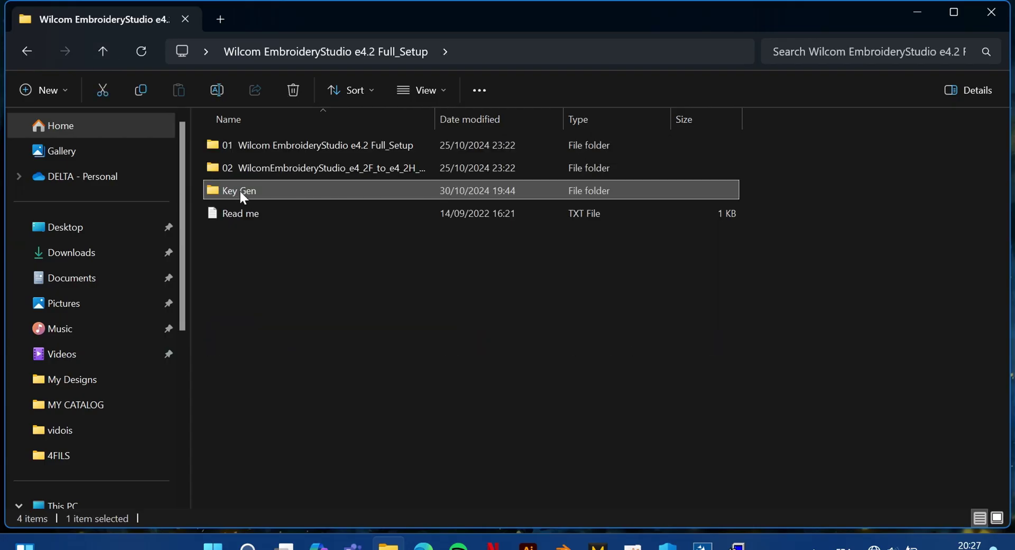
pyautogui.doubleClick(290, 189)
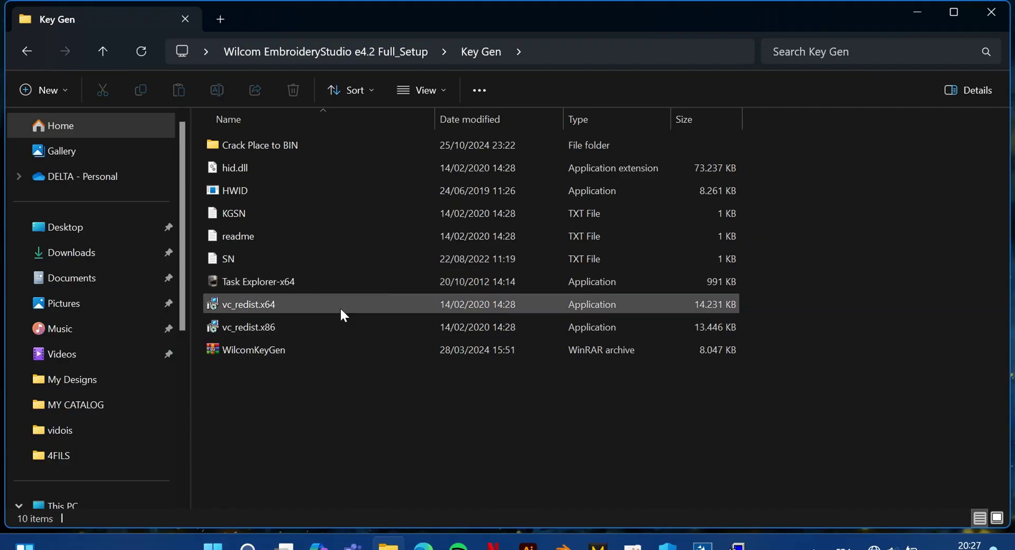
pyautogui.rightClick(282, 283)
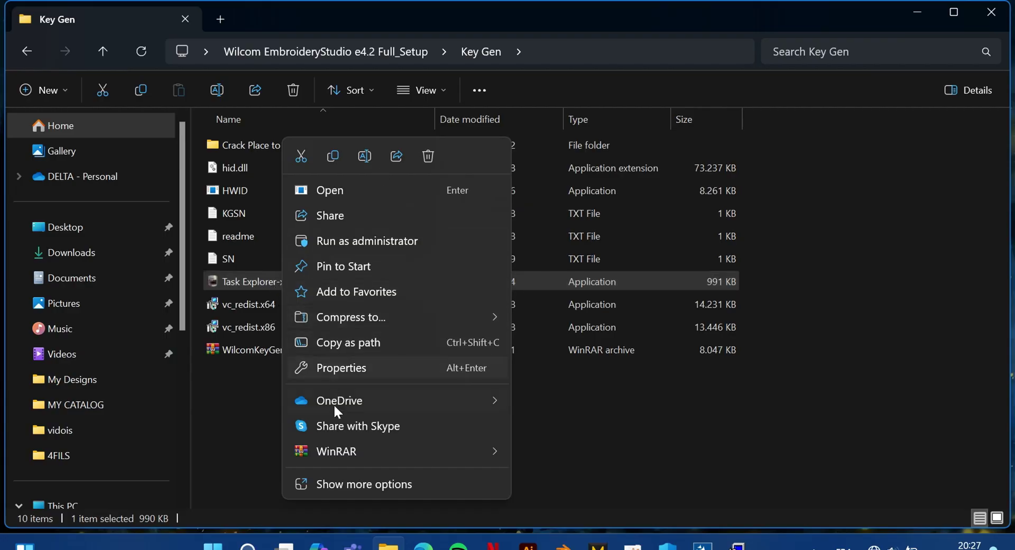
pyautogui.click(396, 244)
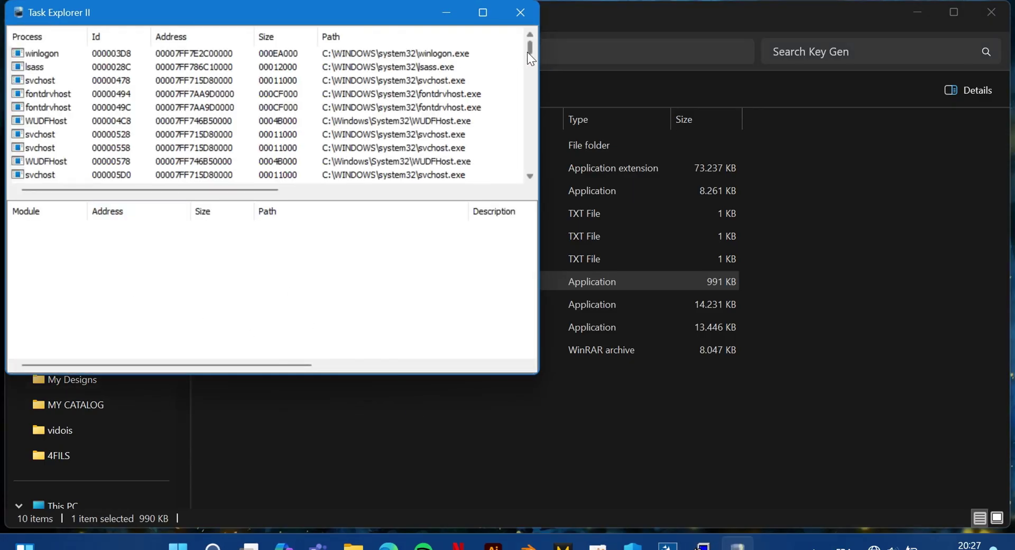
# Step: Kill the DataGather process in Task Explorer II, confirming with Yes
pyautogui.moveTo(529, 52); pyautogui.dragTo(531, 174)
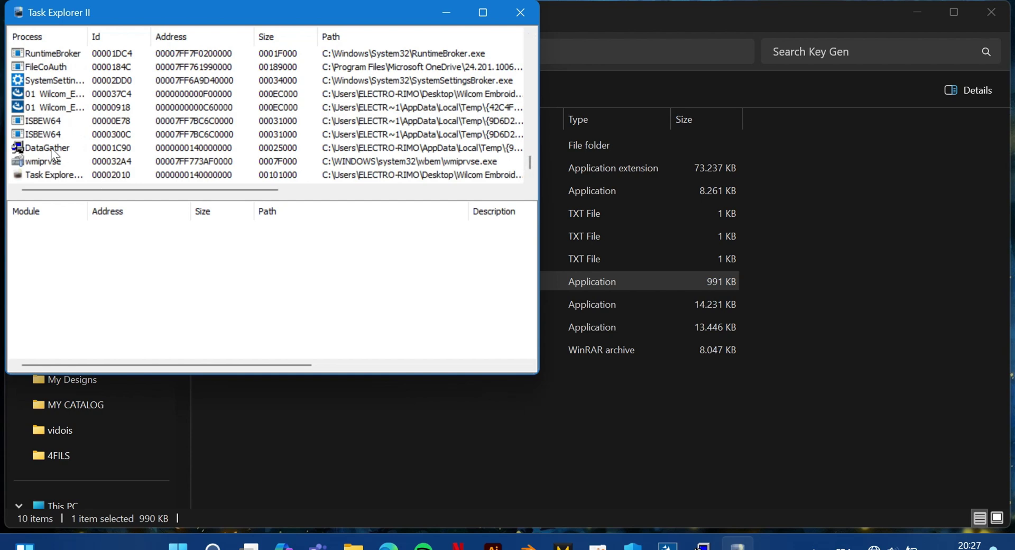
pyautogui.rightClick(50, 147)
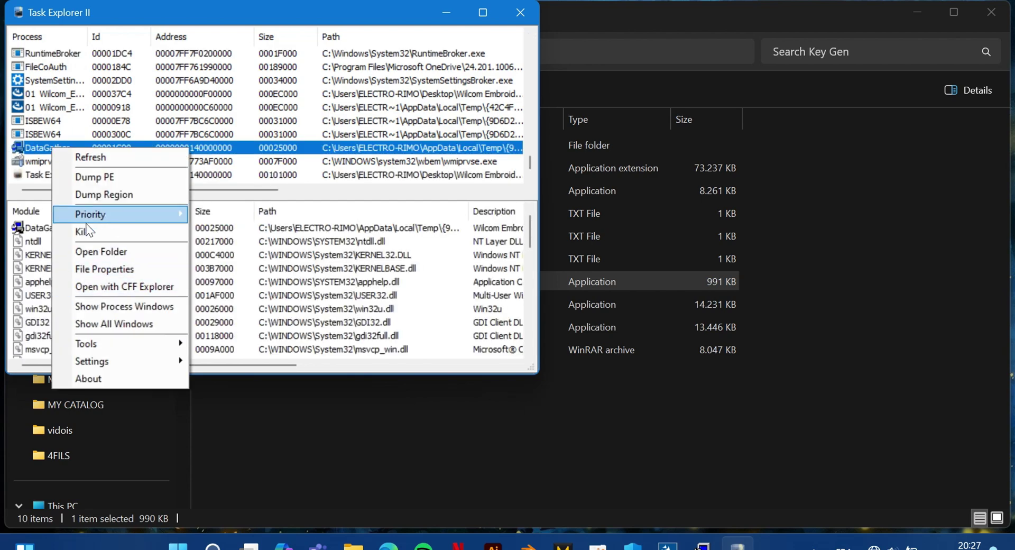
pyautogui.click(95, 233)
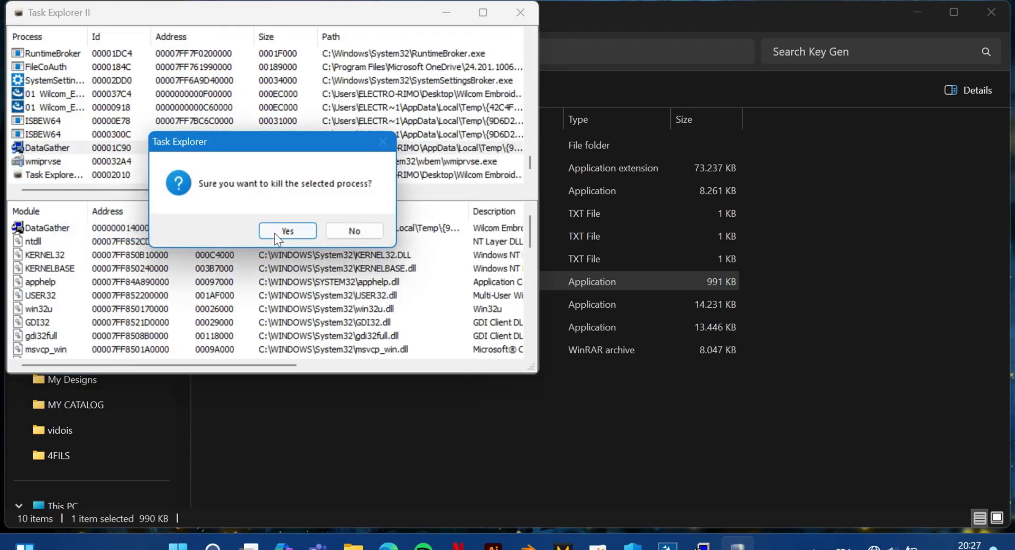
pyautogui.click(274, 233)
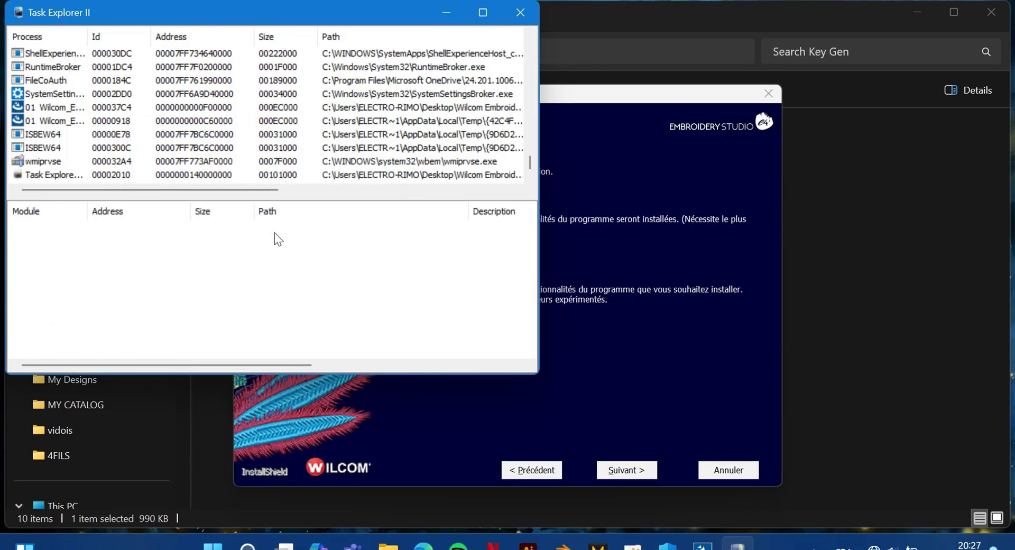
# Step: Install the Complète setup type without Français into C:\Program Files\Wilcom
pyautogui.click(520, 20)
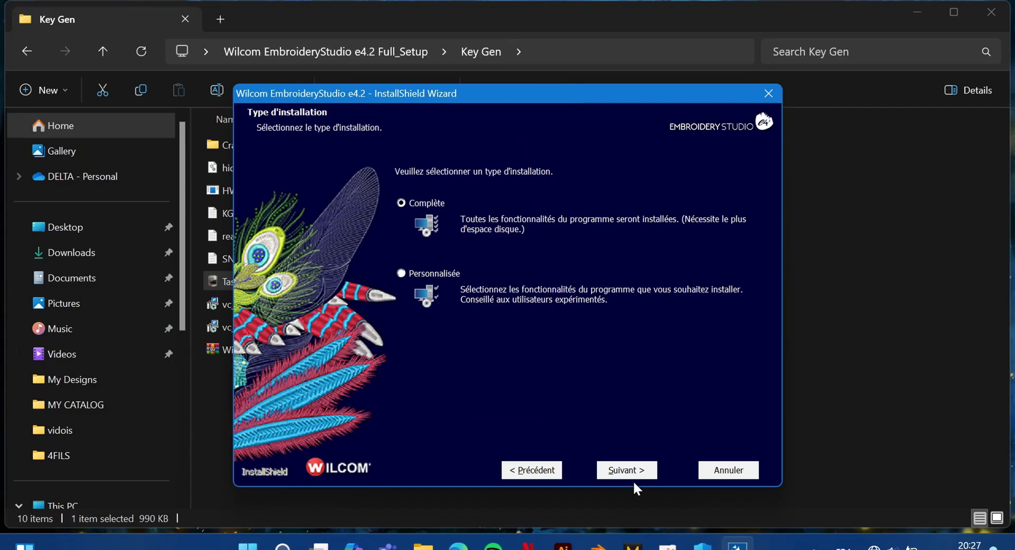
pyautogui.click(625, 472)
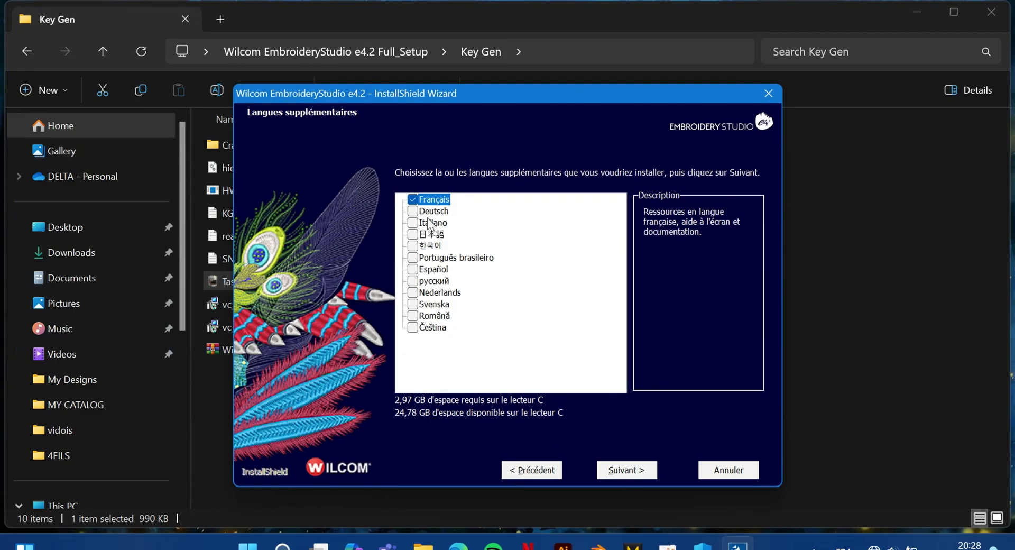
pyautogui.click(412, 200)
pyautogui.click(622, 472)
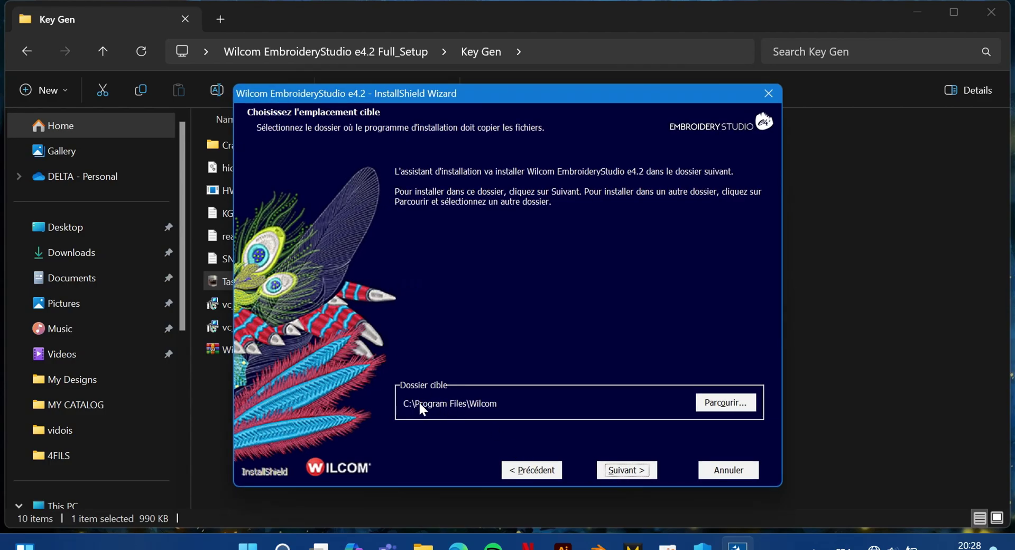
pyautogui.click(632, 467)
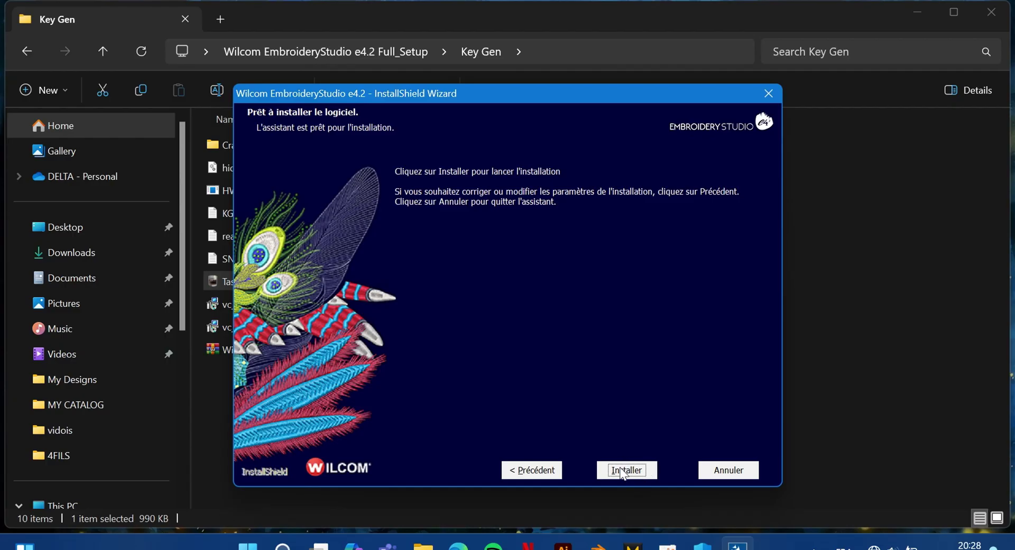
pyautogui.click(629, 472)
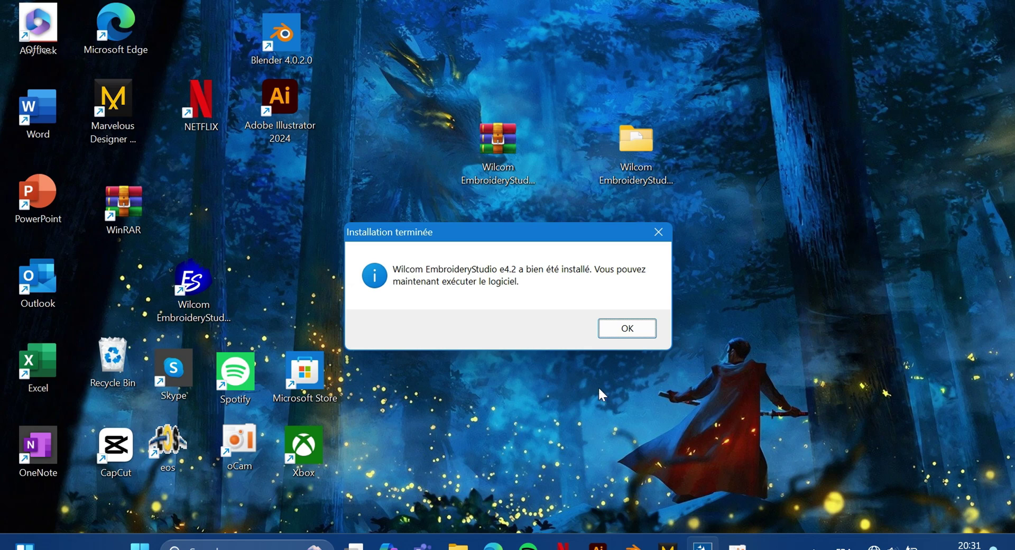
# Step: Dismiss the completion message and run the 02 e4.2F-to-e4.2H update installer as administrator
pyautogui.click(634, 328)
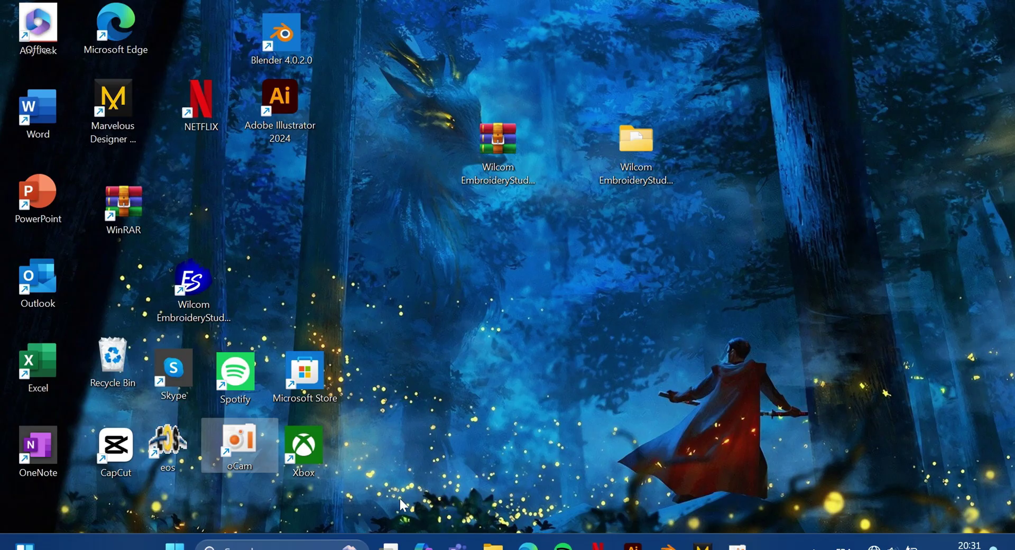
pyautogui.doubleClick(636, 143)
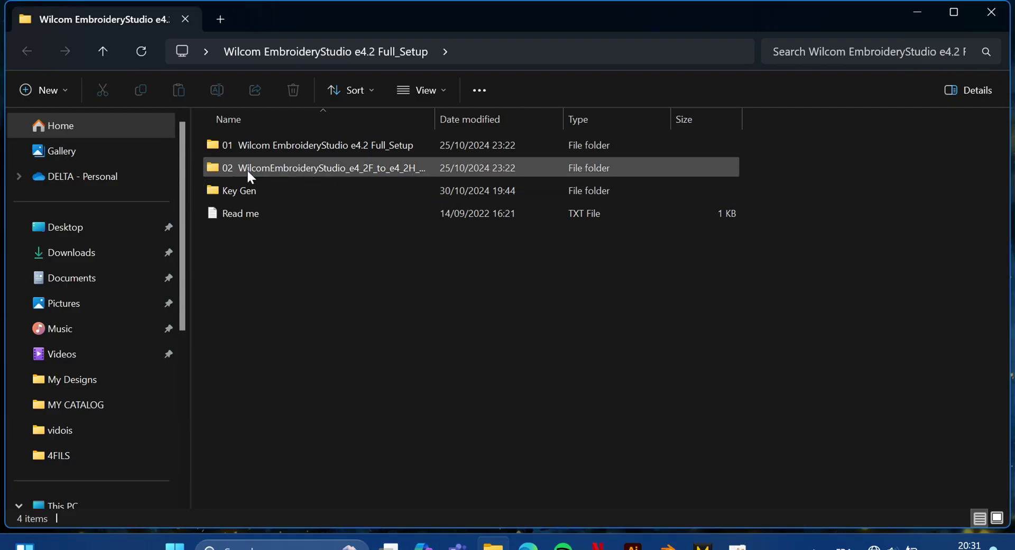
pyautogui.doubleClick(286, 168)
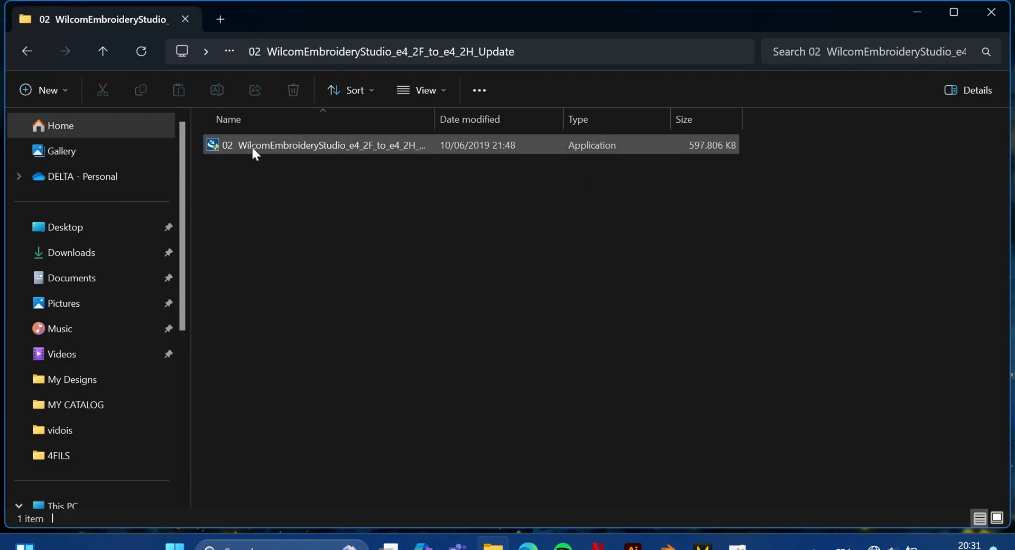
pyautogui.click(252, 145)
pyautogui.rightClick(251, 145)
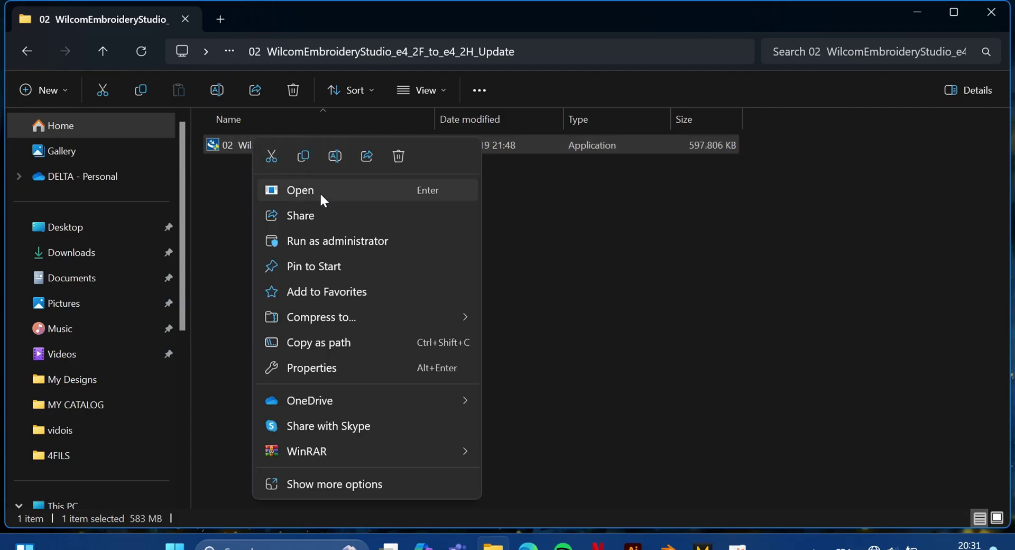
pyautogui.click(325, 240)
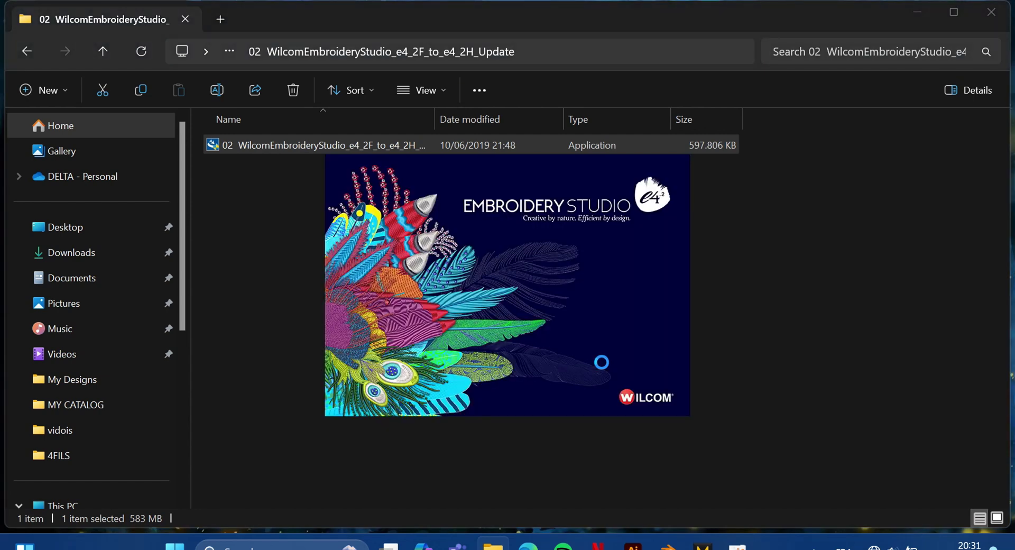
# Step: Go back to the Full_Setup folder and open Key Gen
pyautogui.click(103, 51)
pyautogui.click(241, 190)
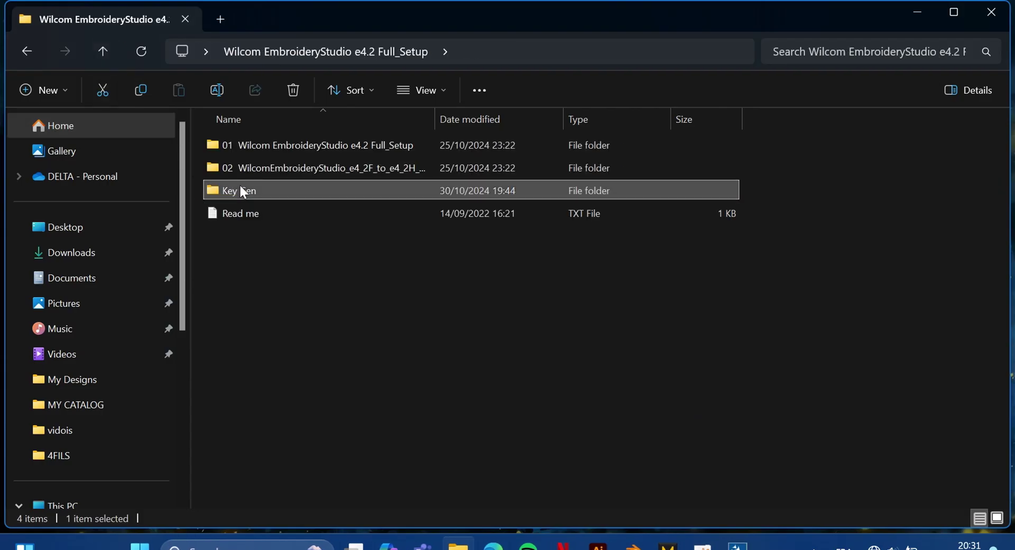
pyautogui.doubleClick(241, 190)
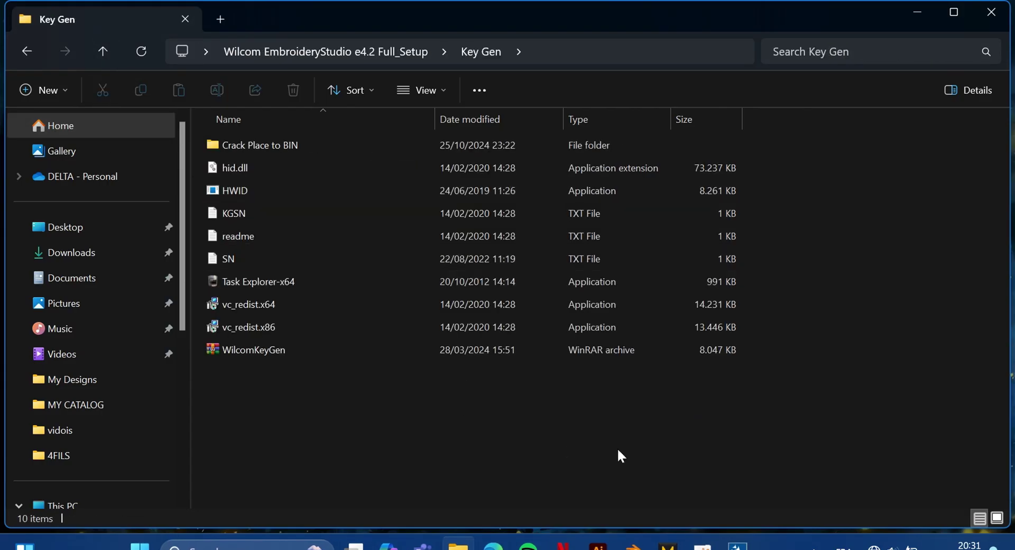
# Step: Advance the e4.2H update past its welcome page to the USB dongle prompt, then return to Key Gen
pyautogui.click(918, 11)
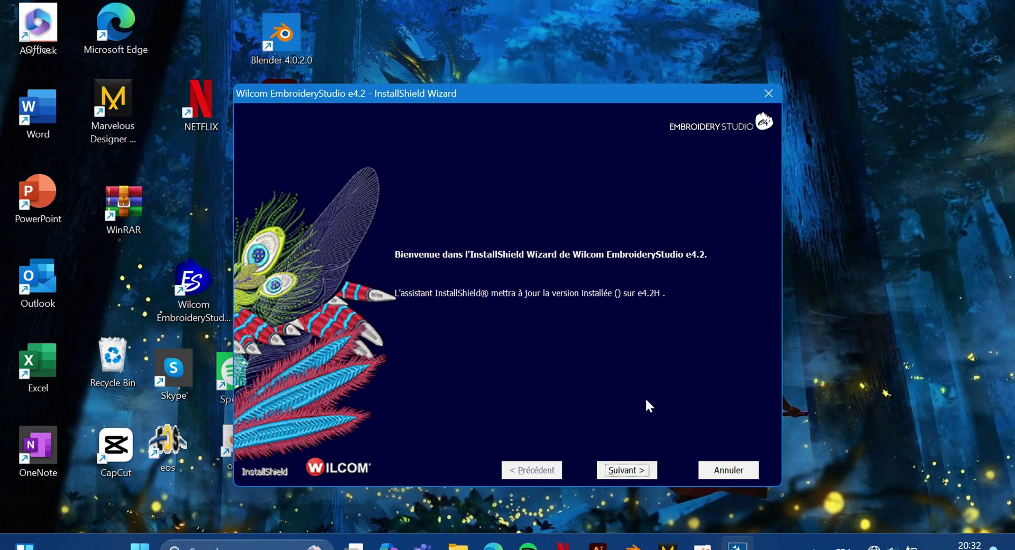
pyautogui.click(622, 471)
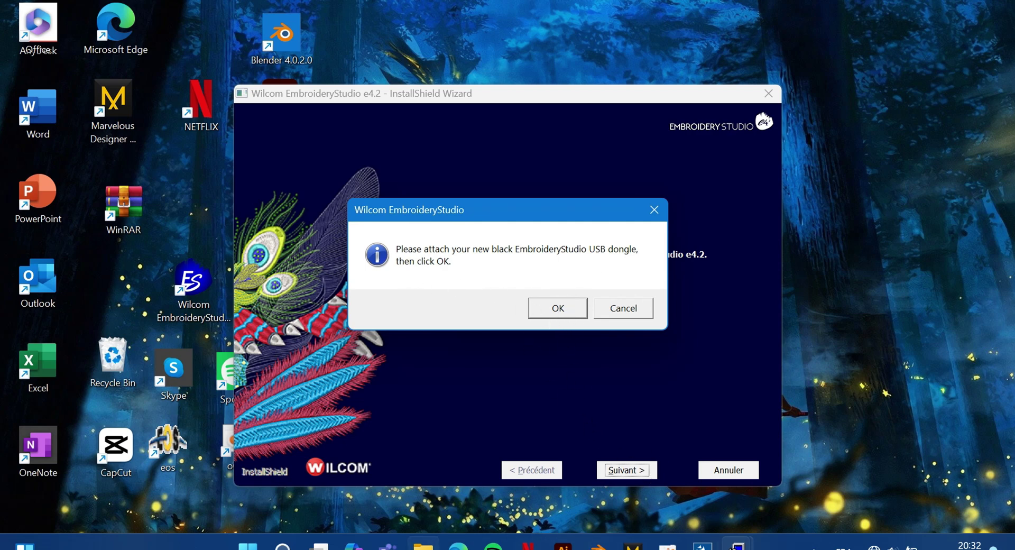
pyautogui.click(423, 544)
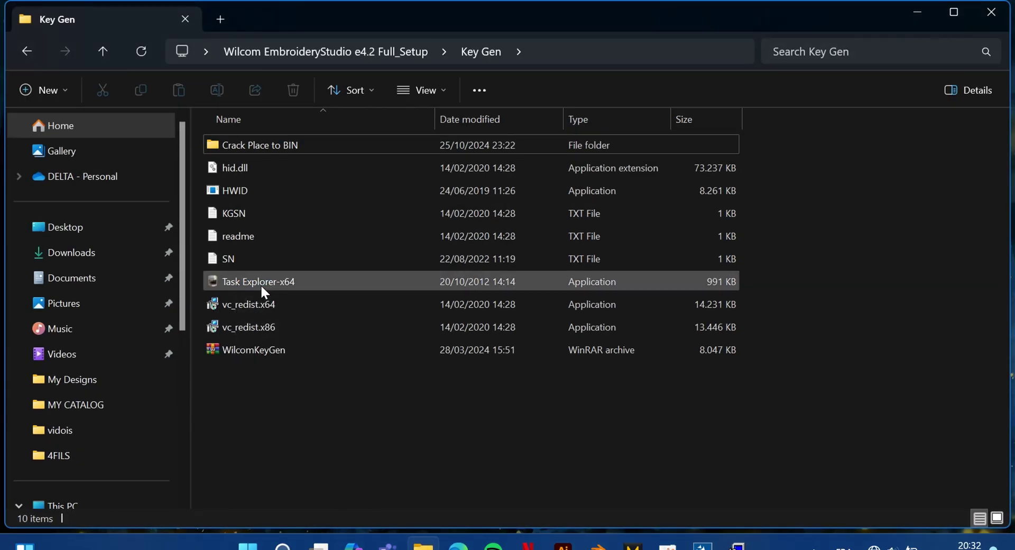
# Step: Run Task Explorer-x64 from the Key Gen folder as administrator
pyautogui.rightClick(246, 279)
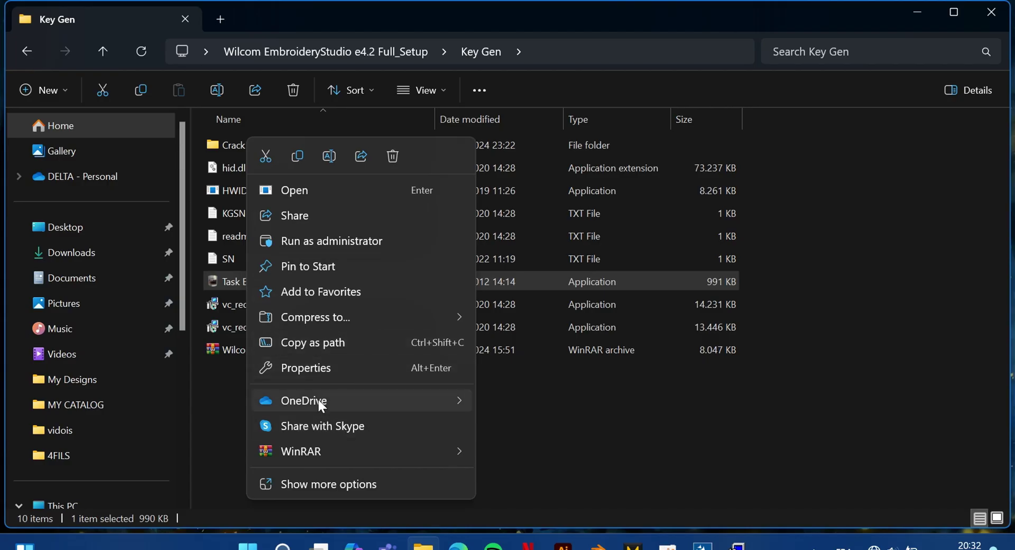
pyautogui.moveTo(325, 396)
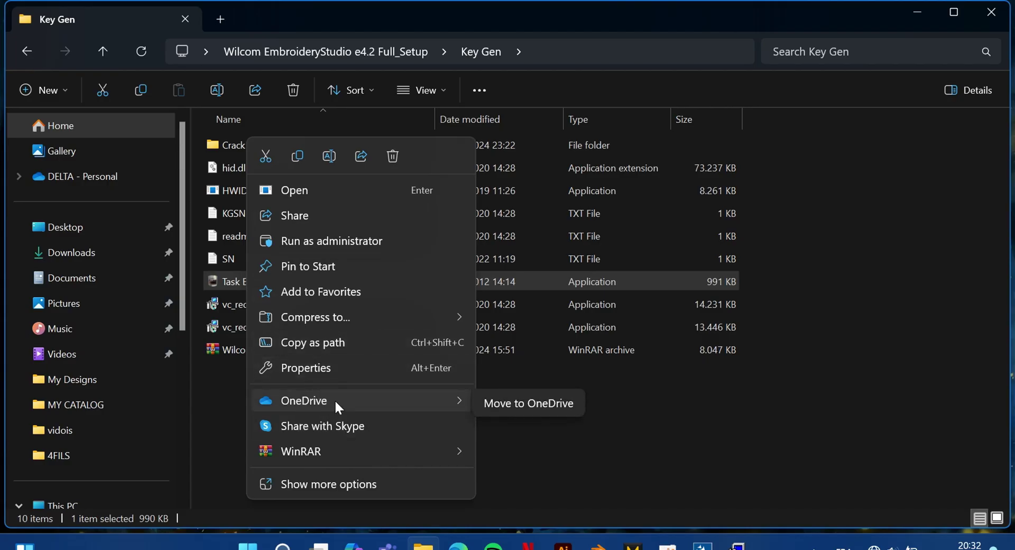
pyautogui.click(343, 241)
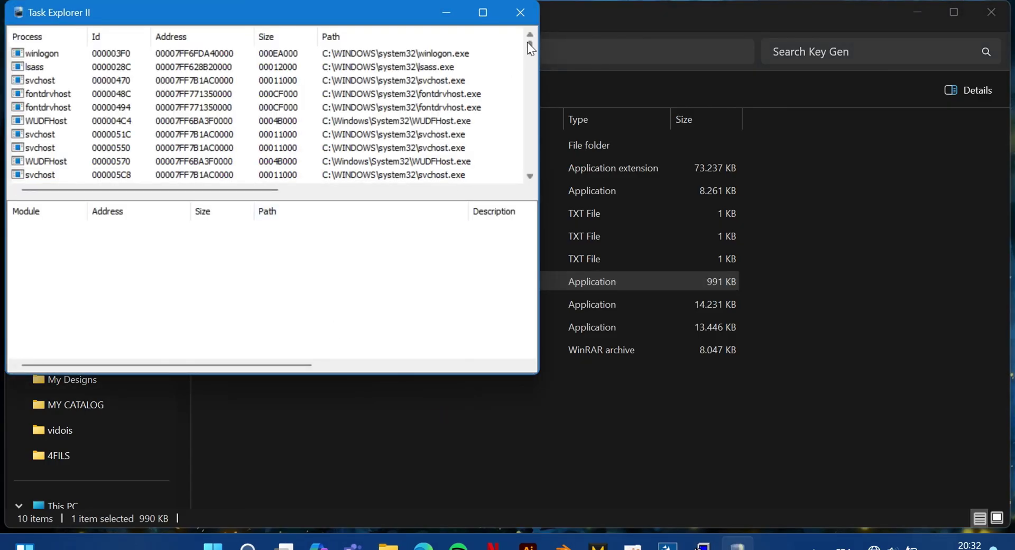
# Step: Find DataGather in Task Explorer II's process list and kill it, confirming with Yes
pyautogui.moveTo(529, 47); pyautogui.dragTo(530, 163)
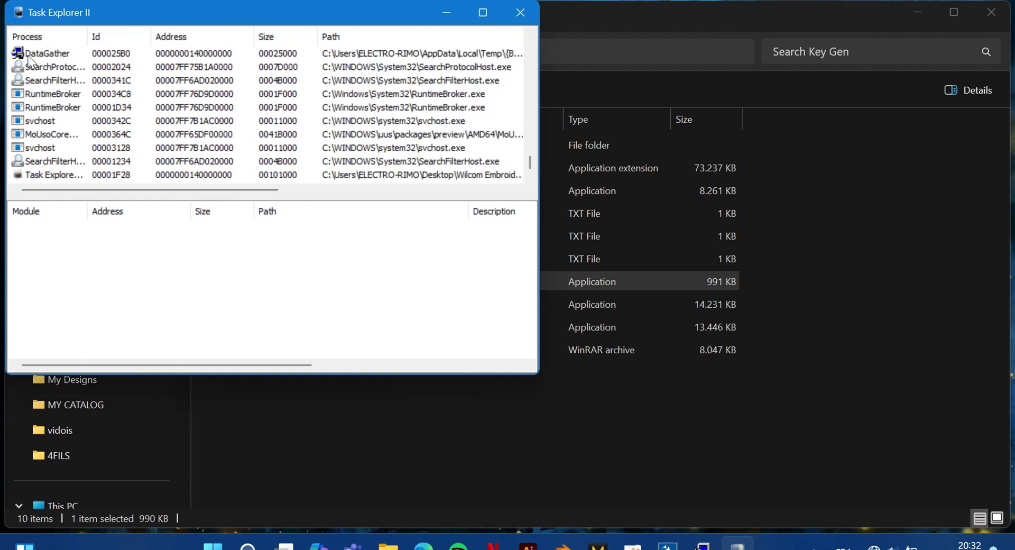
pyautogui.click(42, 52)
pyautogui.rightClick(43, 52)
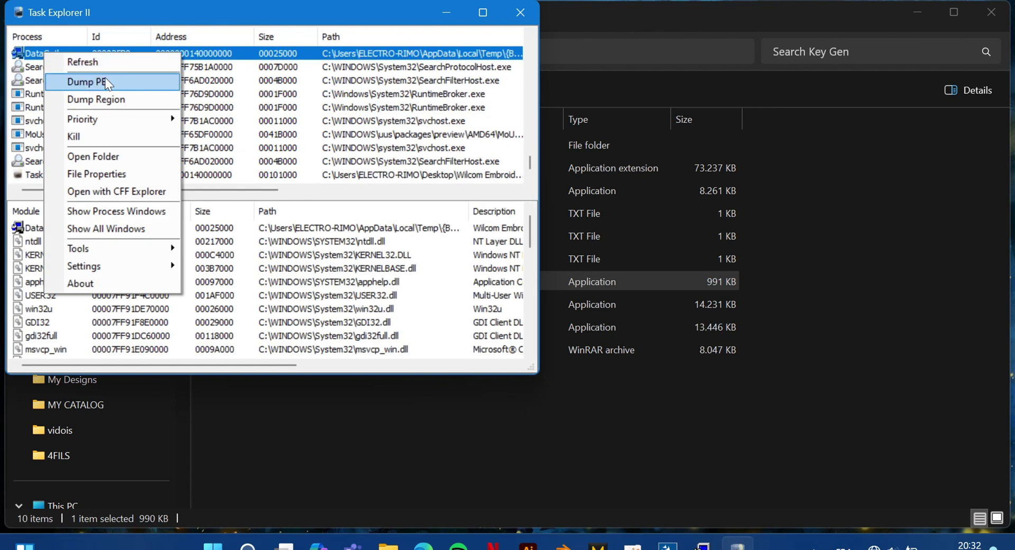
pyautogui.click(64, 138)
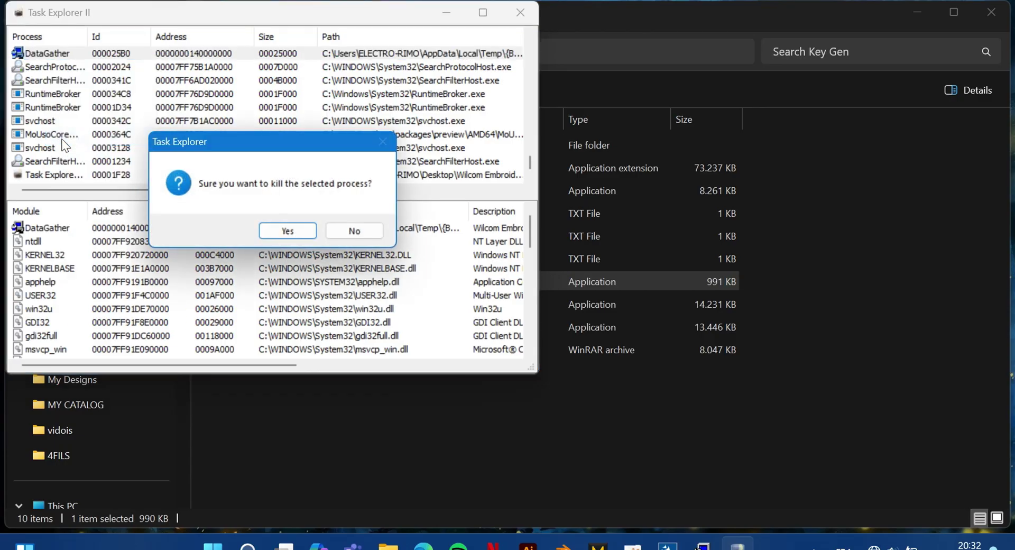
pyautogui.click(289, 231)
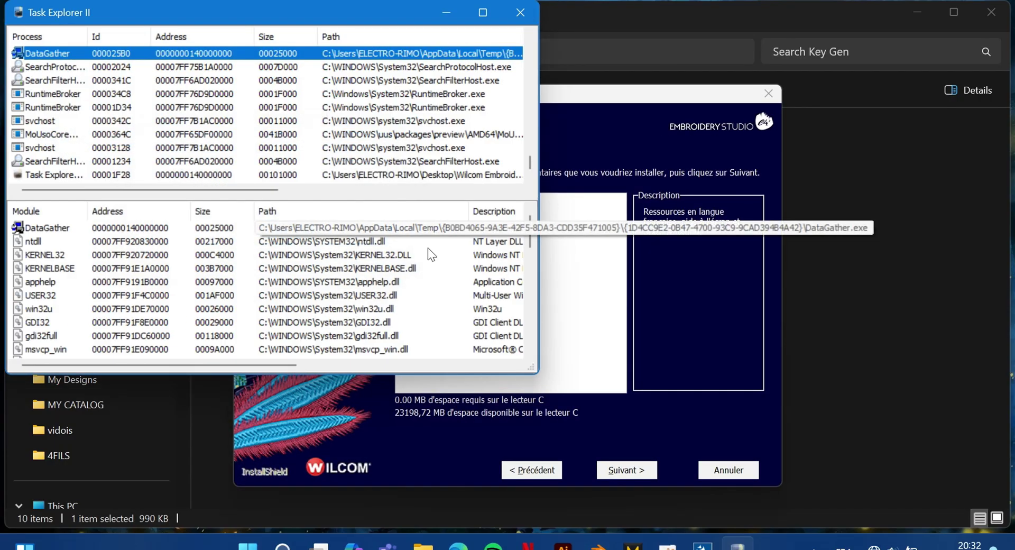
# Step: Close Task Explorer II and advance the update with no extra languages to Installer
pyautogui.click(519, 13)
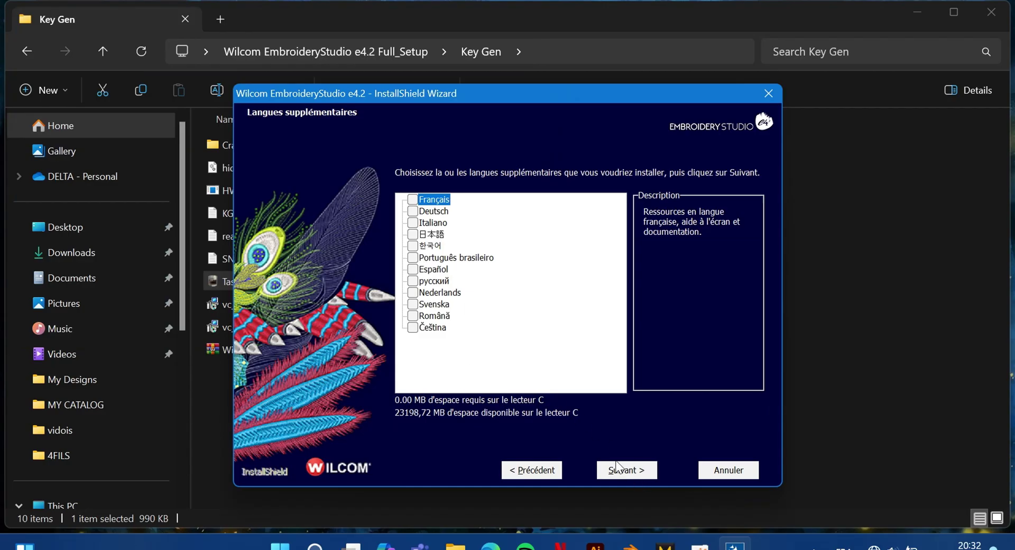
pyautogui.click(628, 472)
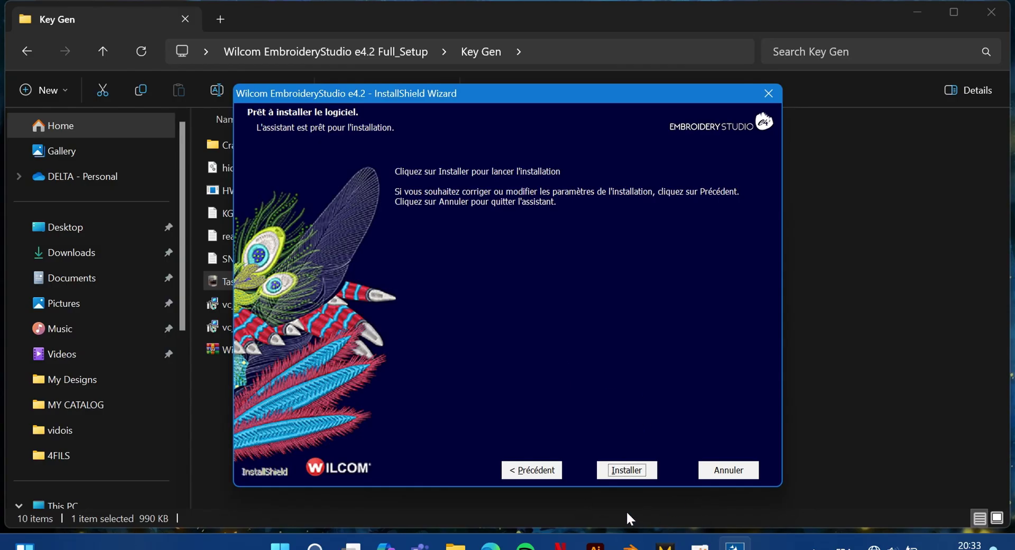
pyautogui.click(617, 470)
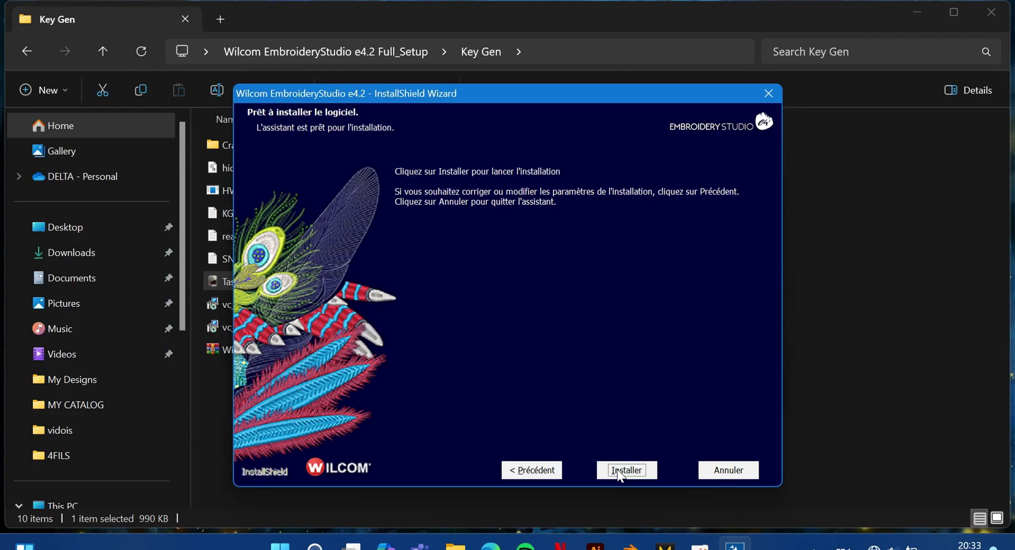
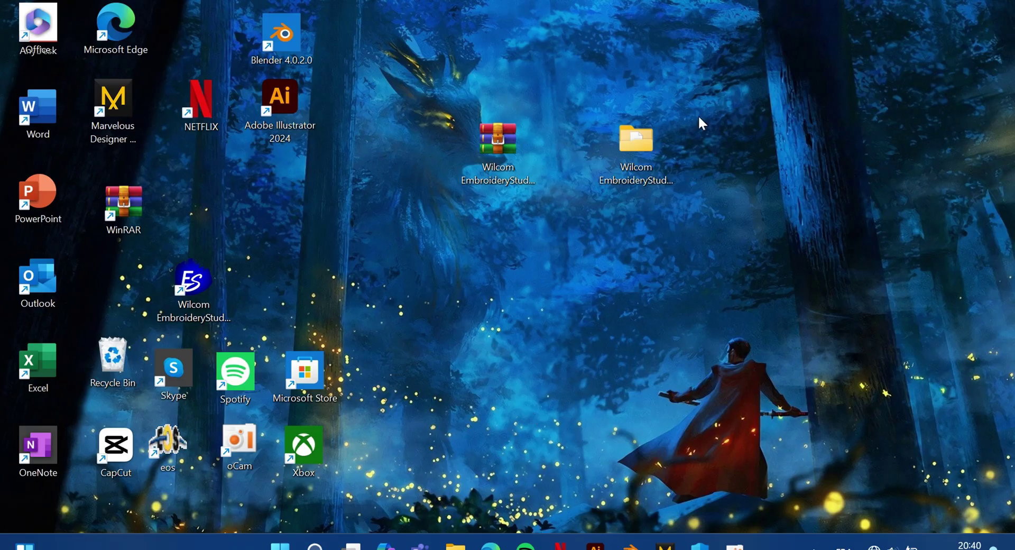
# Step: Open the Wilcom EmbroideryStudio e4.2 Full_Setup folder from the desktop
pyautogui.doubleClick(654, 139)
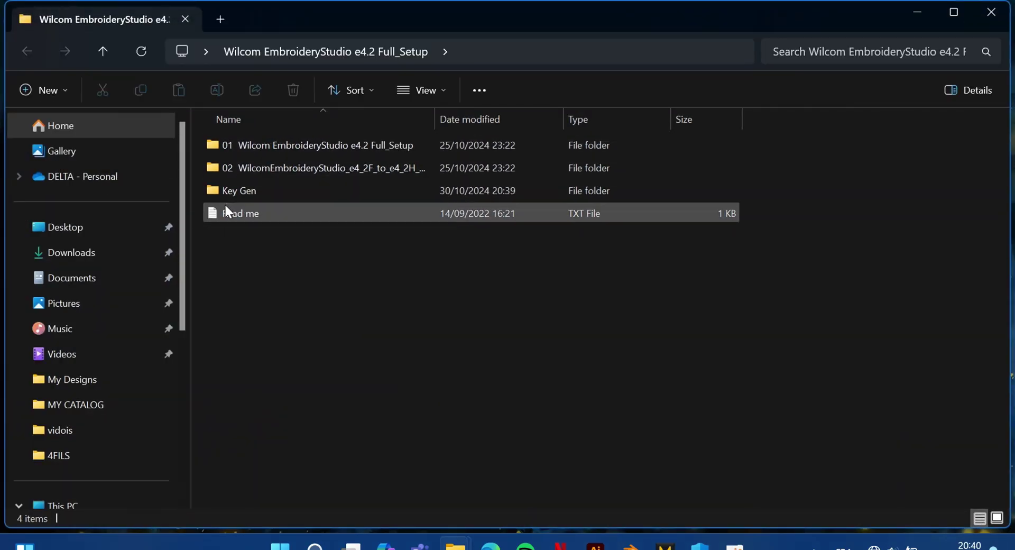
# Step: Copy hid.dll from inside the Key Gen folder, then minimize the window
pyautogui.doubleClick(251, 184)
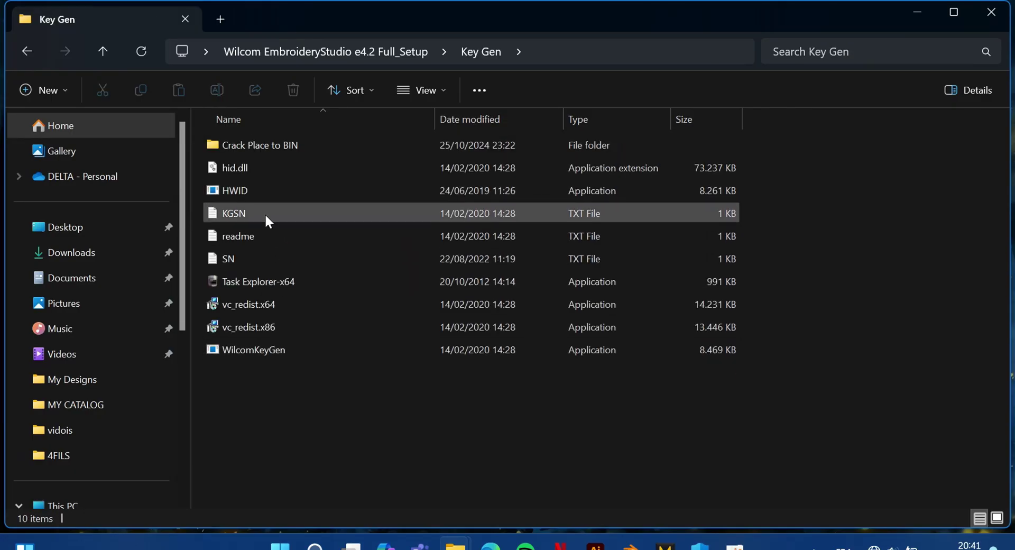
pyautogui.rightClick(265, 166)
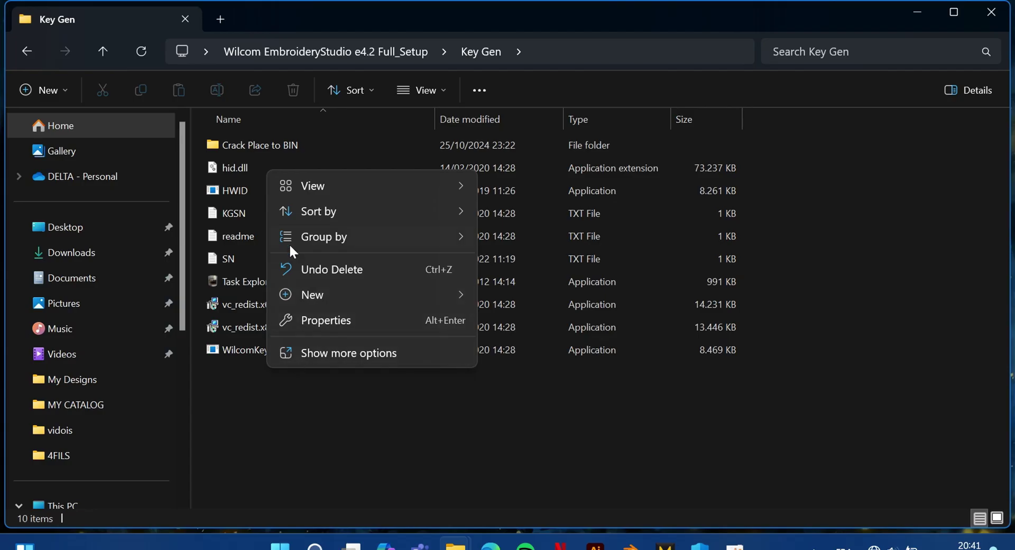
pyautogui.rightClick(236, 162)
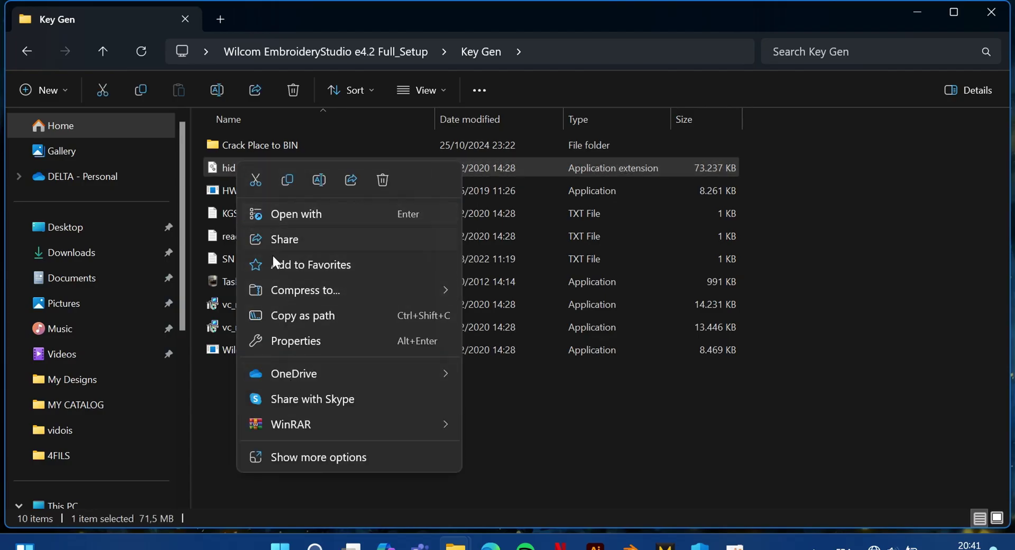
pyautogui.click(287, 179)
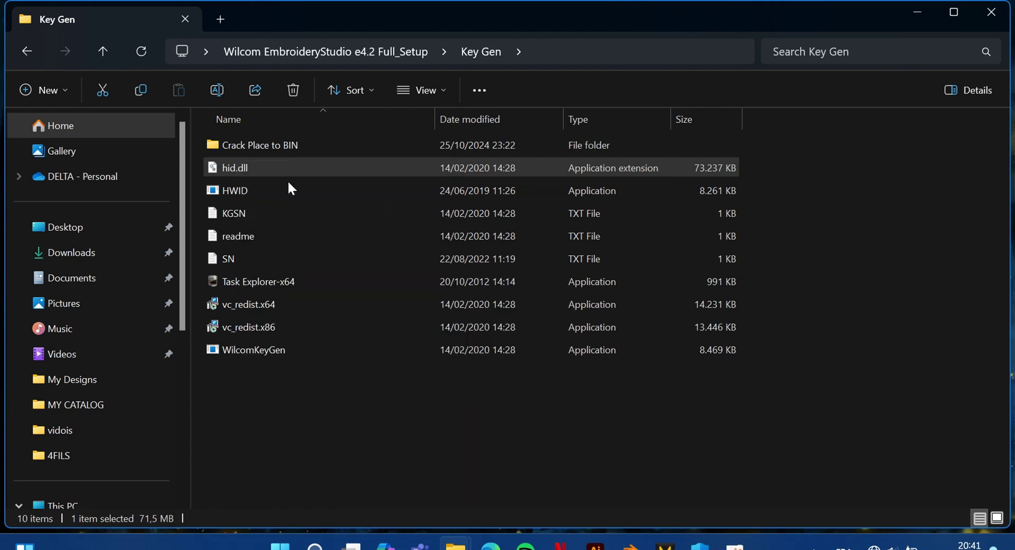
pyautogui.click(917, 12)
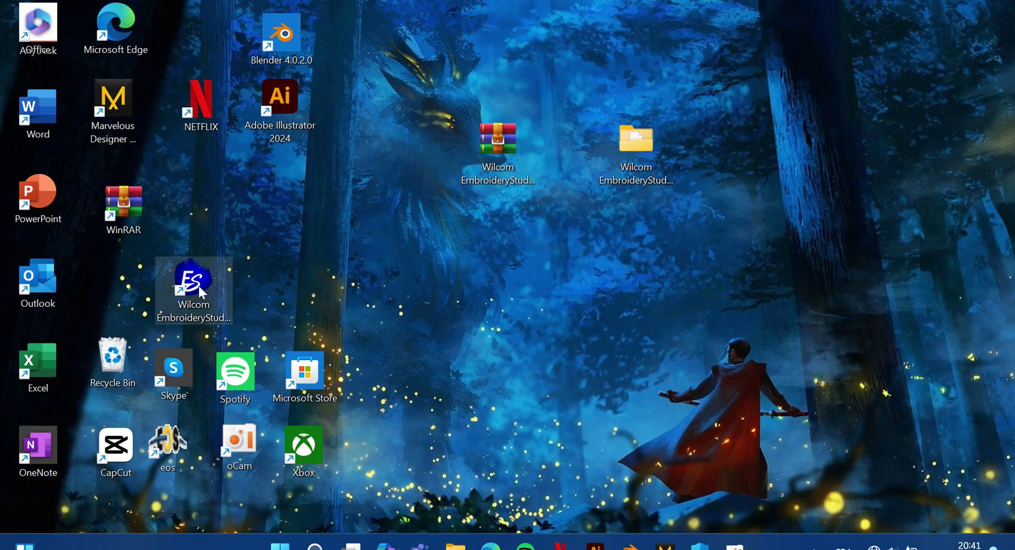
# Step: Open the EmbroideryStudio_e4.2 BIN folder through the Wilcom shortcut's file location
pyautogui.moveTo(197, 283); pyautogui.dragTo(586, 253)
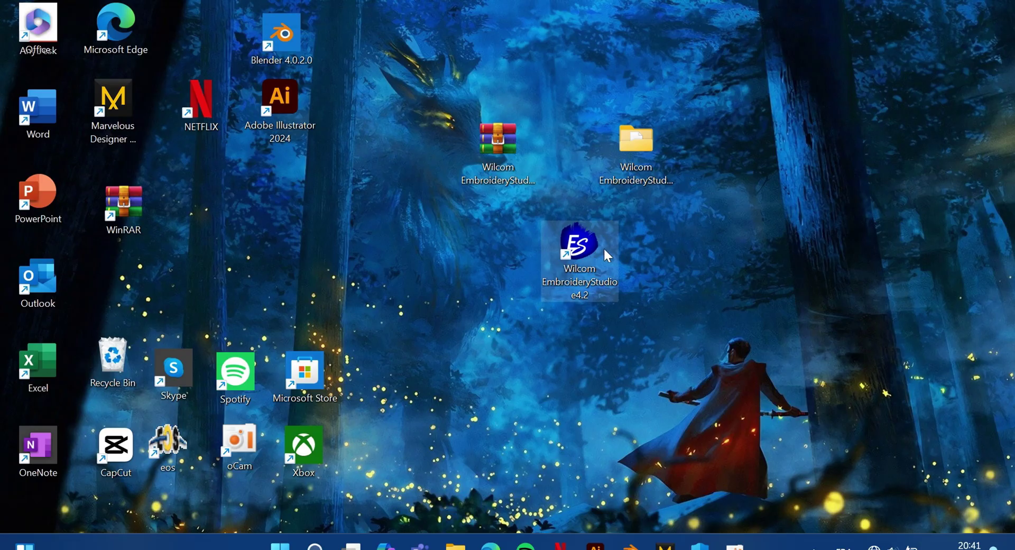
pyautogui.rightClick(587, 248)
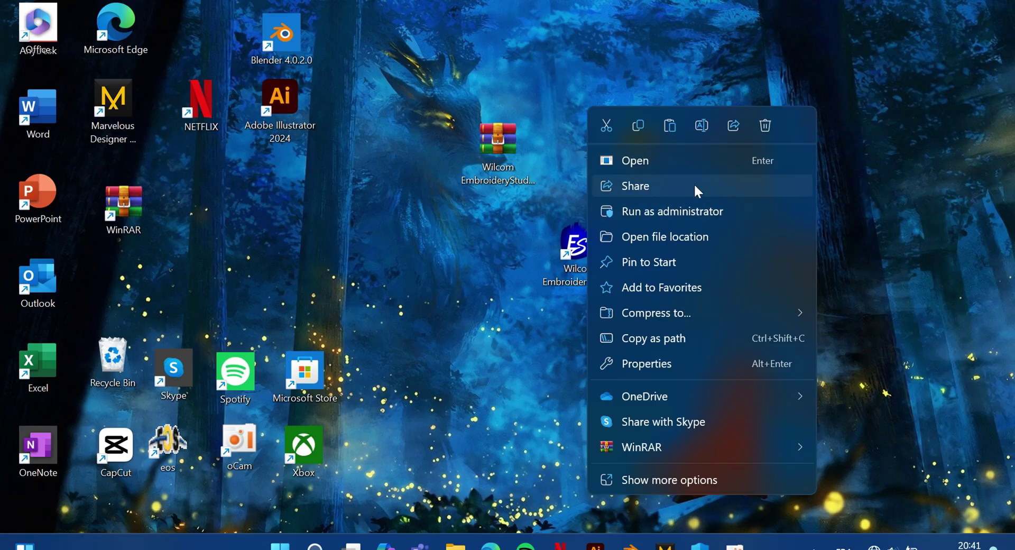
pyautogui.click(653, 236)
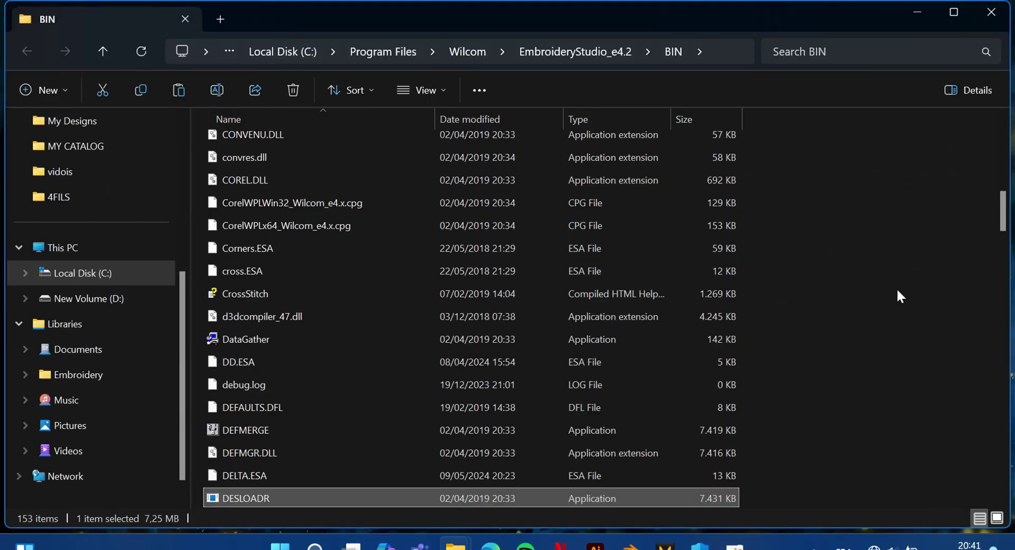
# Step: Paste hid.dll into BIN, replacing the existing file, and minimize the window
pyautogui.rightClick(895, 253)
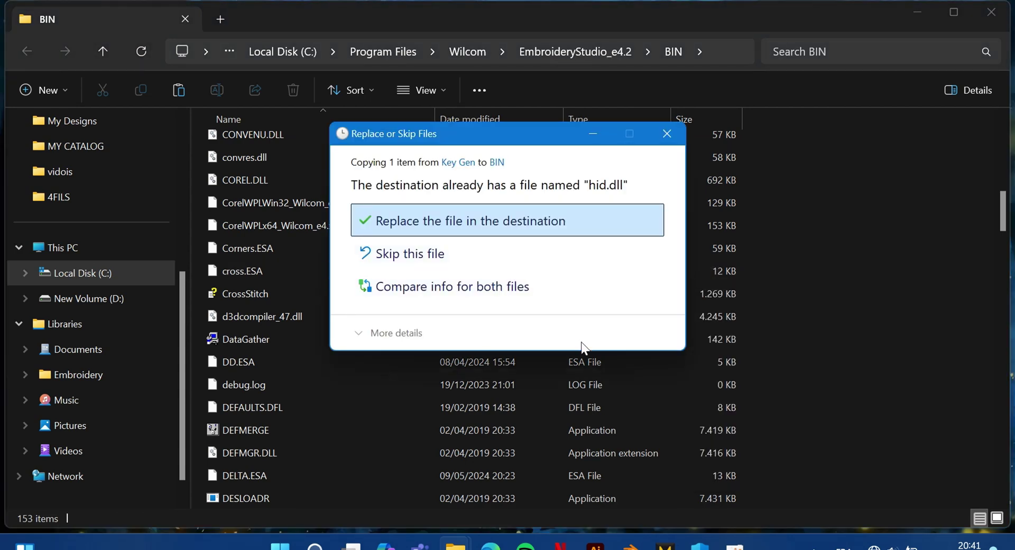
pyautogui.click(436, 226)
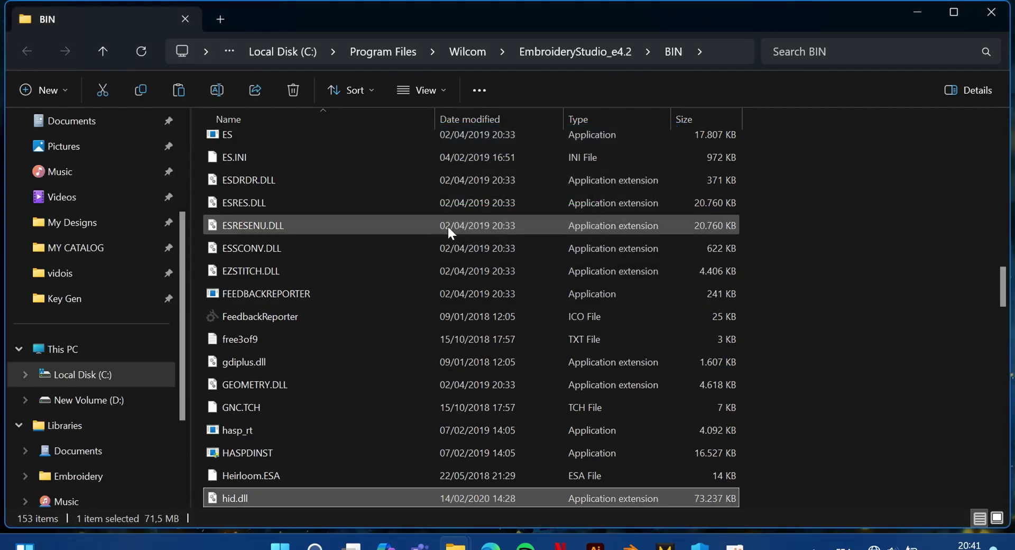
pyautogui.click(921, 6)
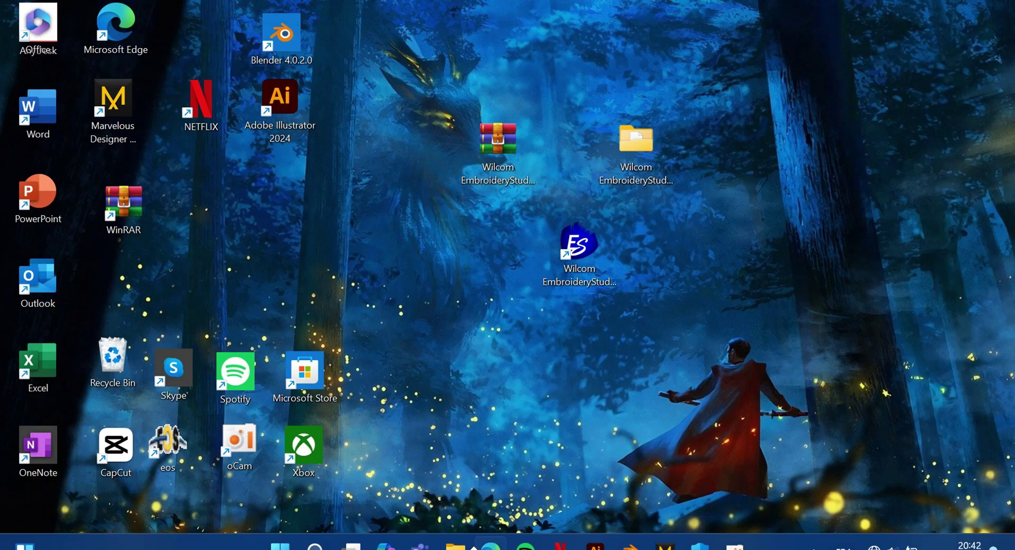
# Step: Restore the Key Gen window and run HWID to show the License Test App
pyautogui.moveTo(452, 544)
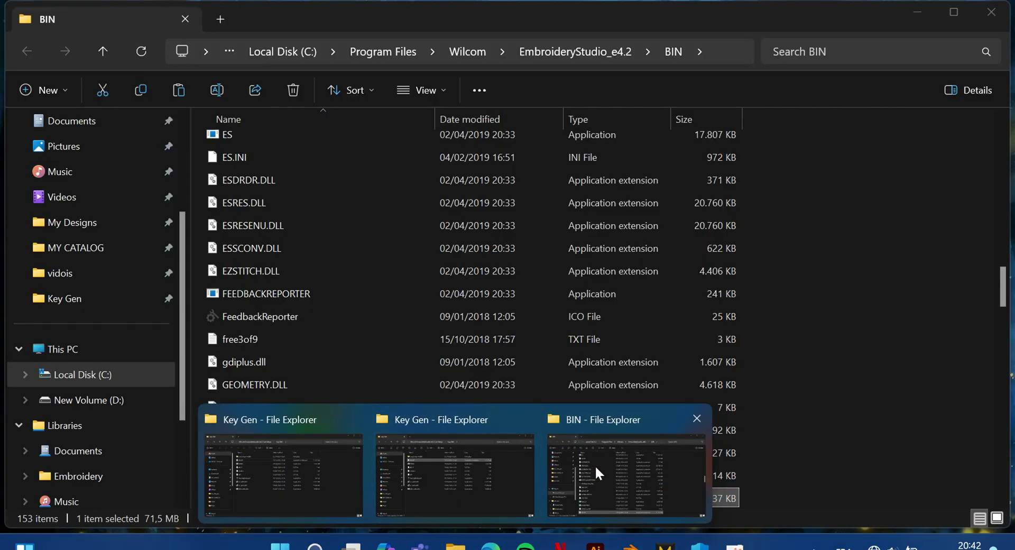
pyautogui.click(594, 464)
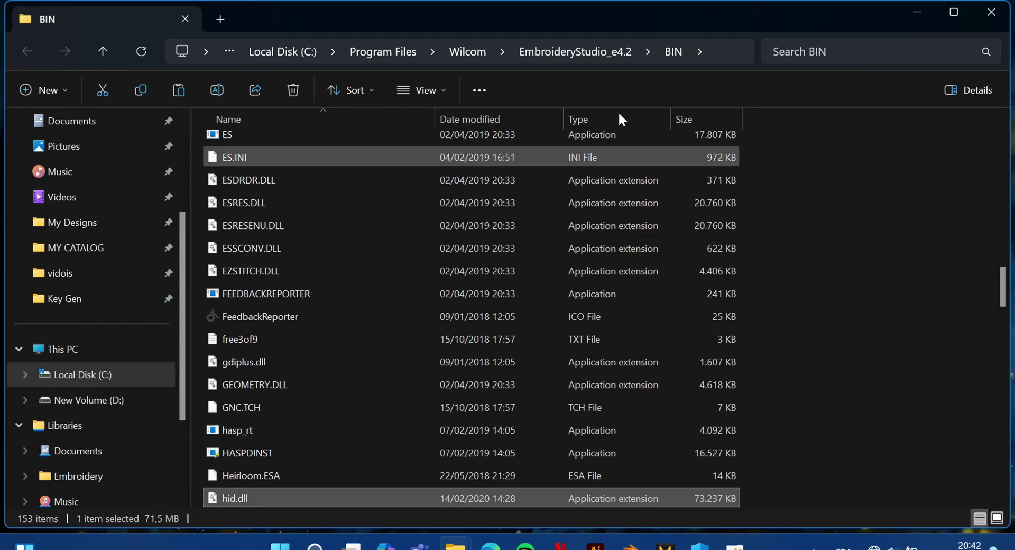
pyautogui.click(990, 12)
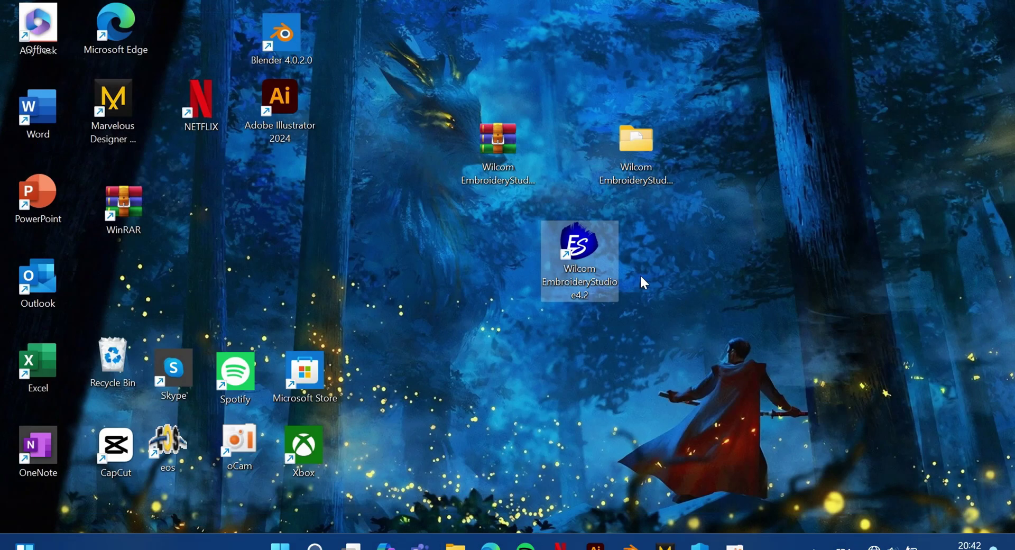
pyautogui.moveTo(455, 545)
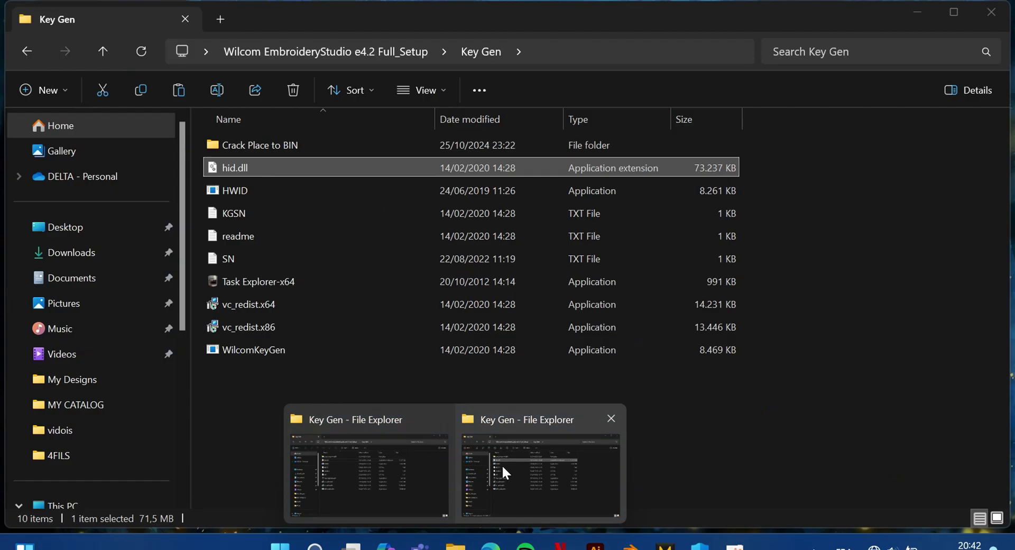
pyautogui.click(502, 465)
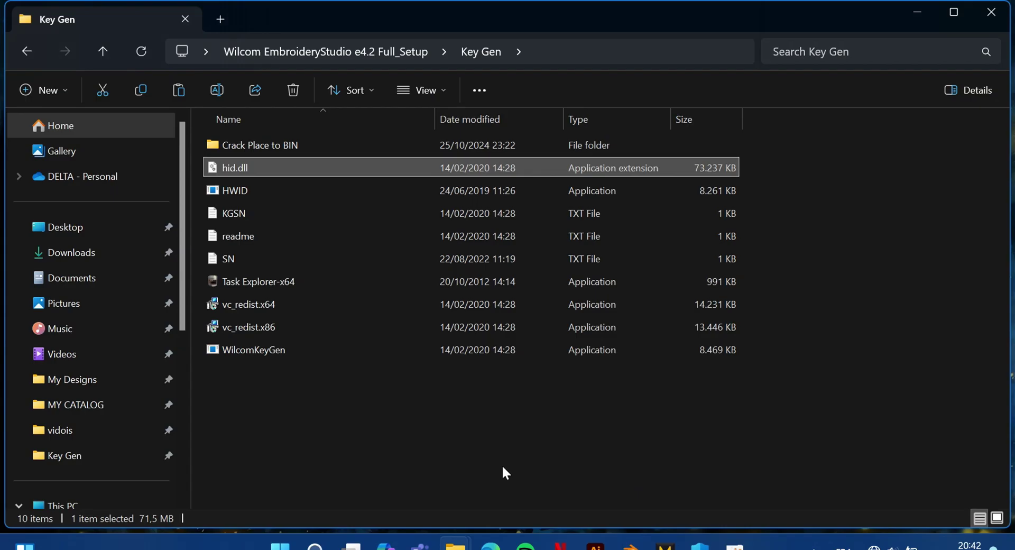
pyautogui.click(347, 437)
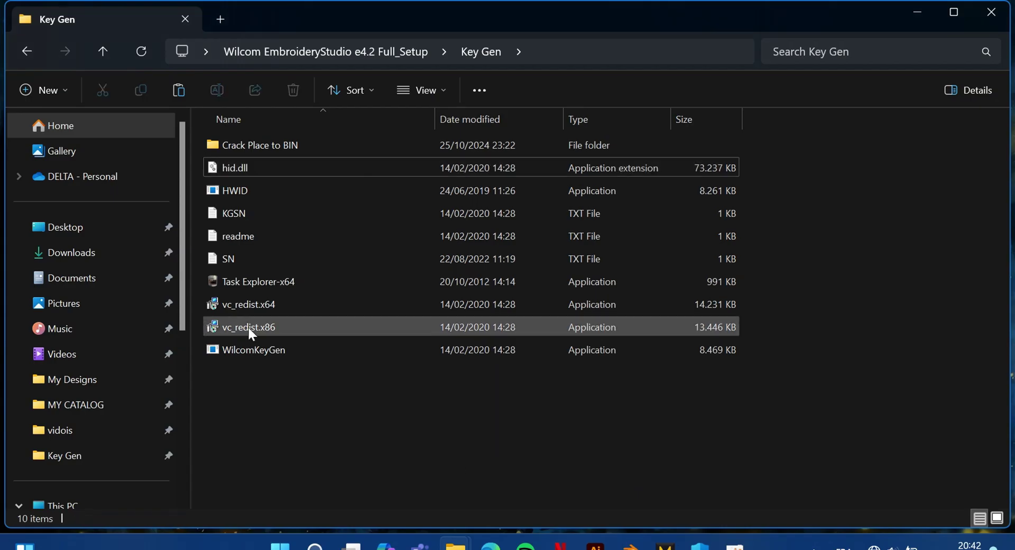
pyautogui.doubleClick(257, 185)
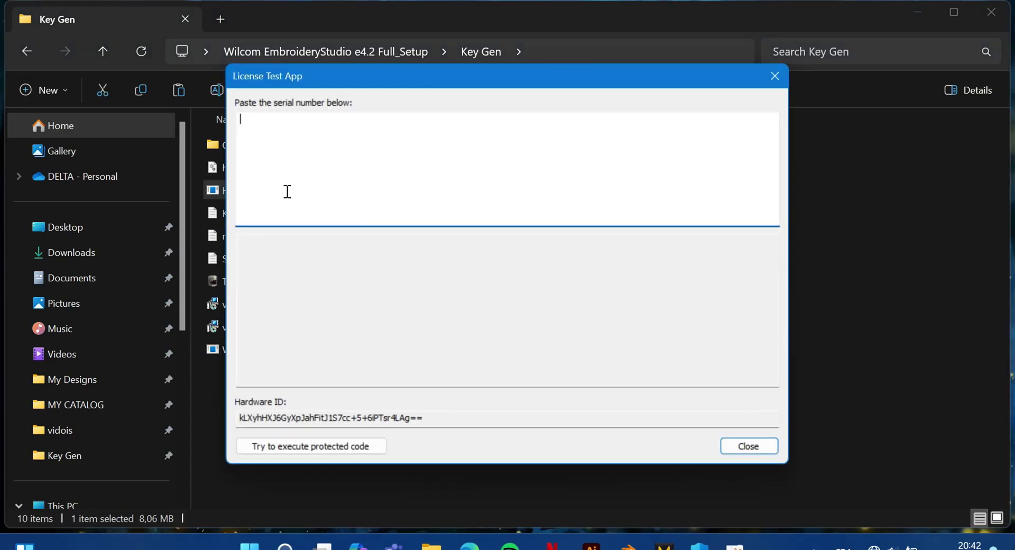
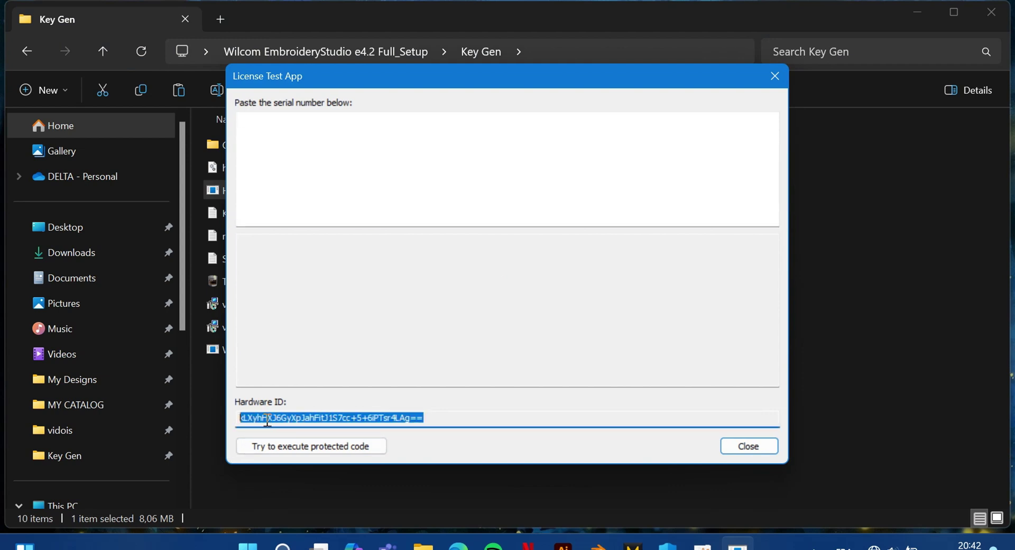
# Step: Copy the highlighted Hardware ID to the clipboard using the right-click menu
pyautogui.rightClick(267, 420)
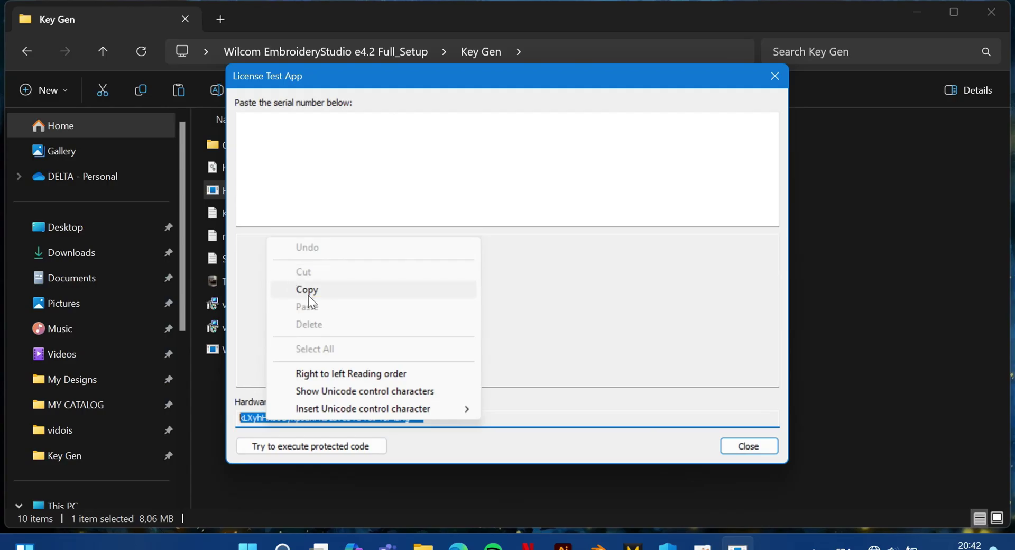
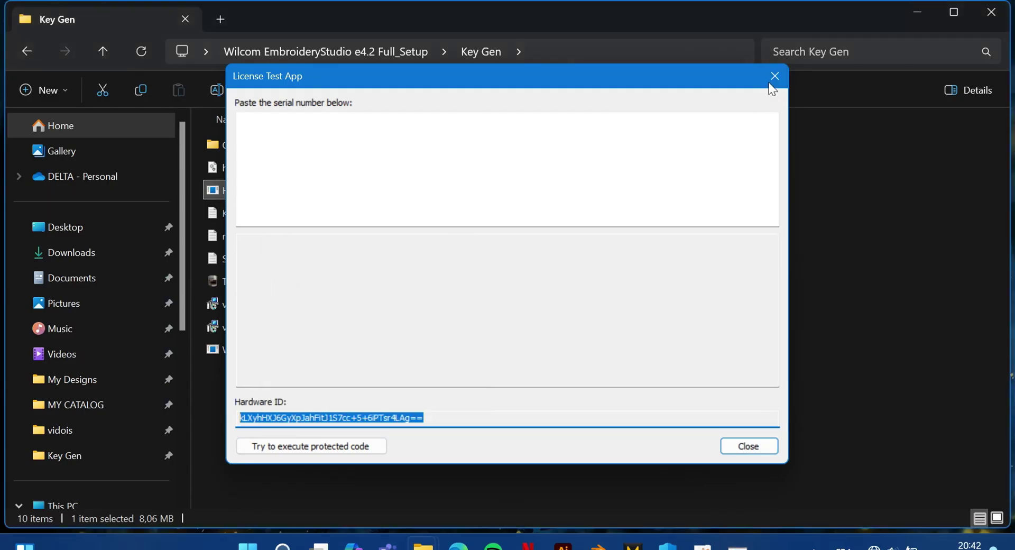
# Step: Close License Test App and run WilcomKeyGen as administrator, allowing it past SmartScreen
pyautogui.click(772, 79)
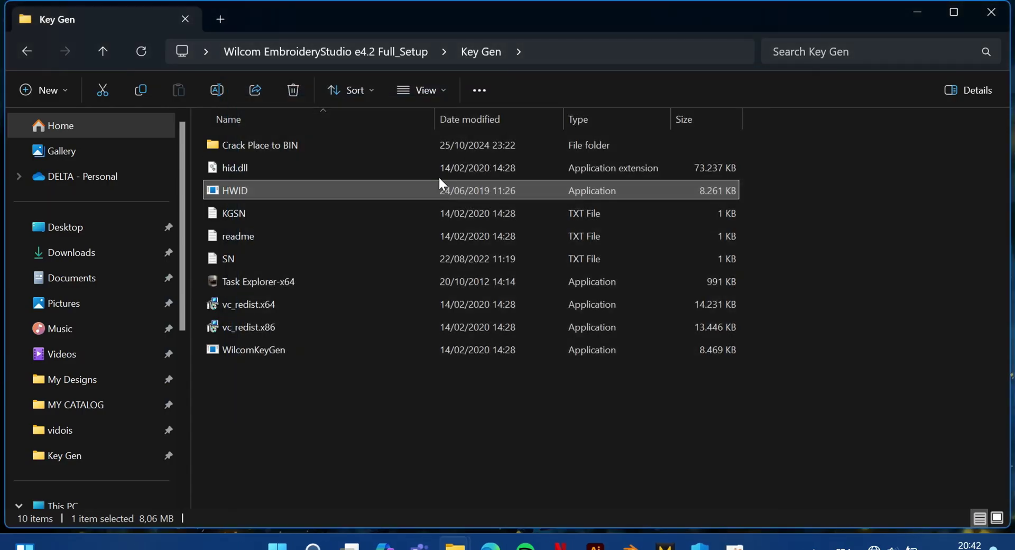
pyautogui.rightClick(258, 349)
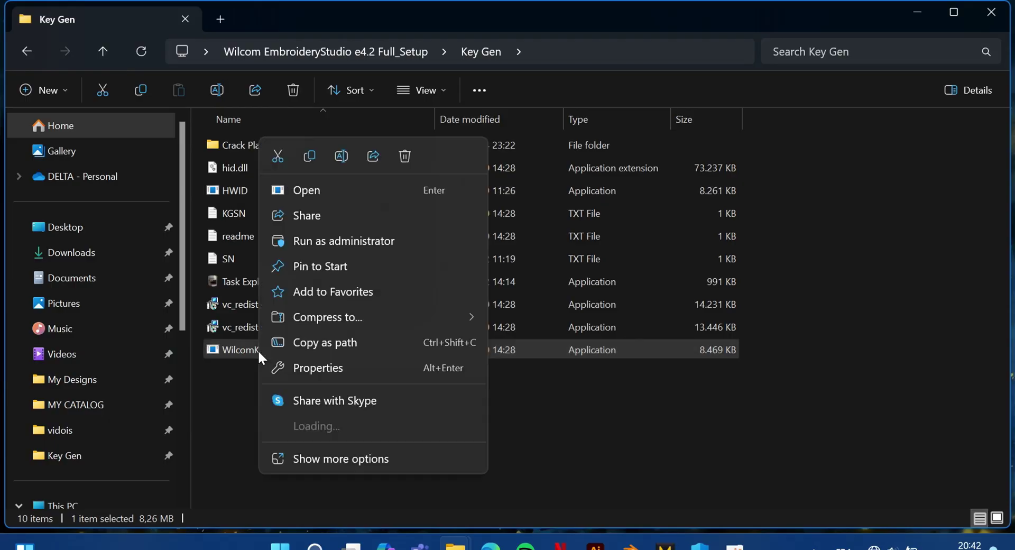
pyautogui.click(348, 241)
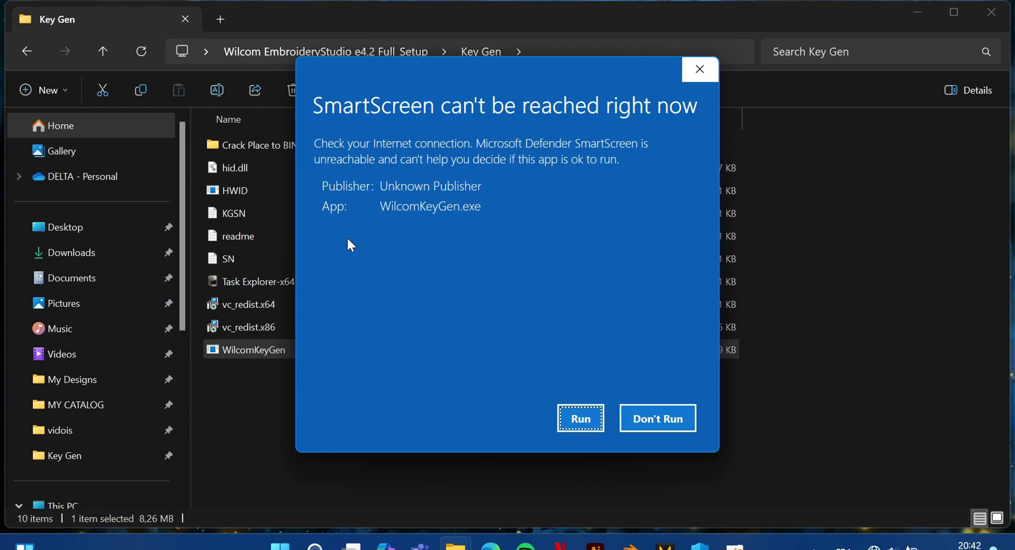
pyautogui.click(575, 423)
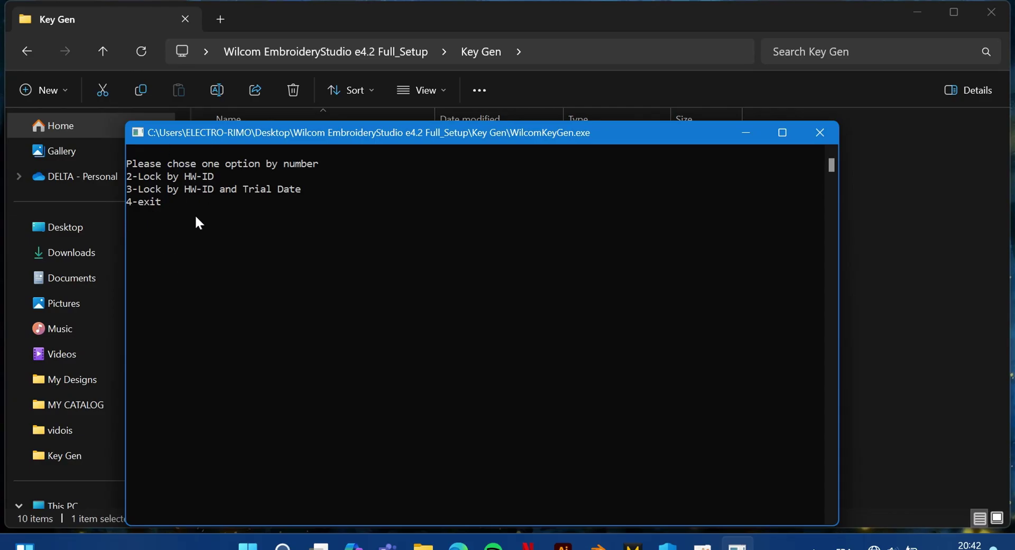
# Step: Choose option 2 (lock by HW-ID) and enter a user name in the key generator
pyautogui.write('2')
pyautogui.press('Return')
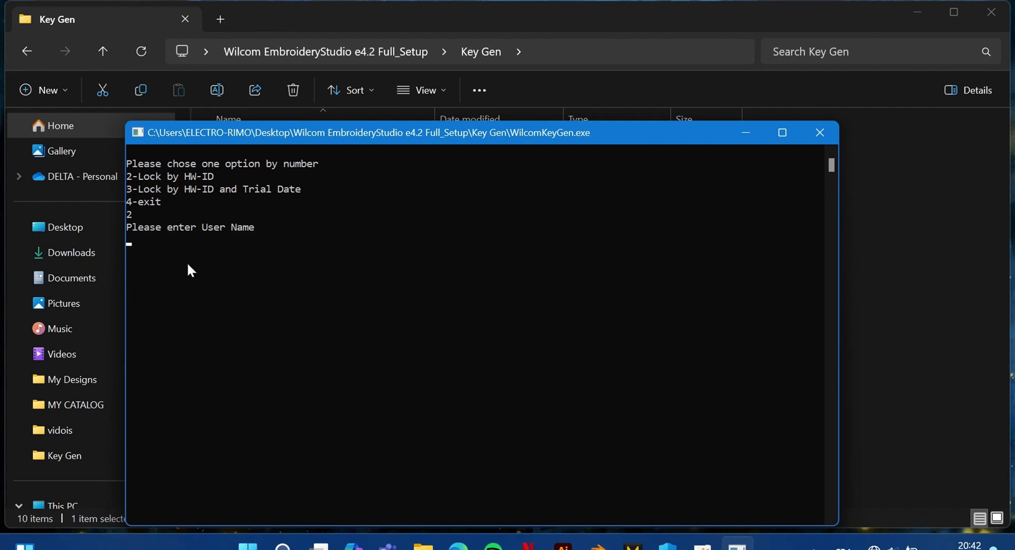
pyautogui.write('YASSINE')
pyautogui.press('BackSpace')
pyautogui.press('BackSpace')
pyautogui.press('BackSpace')
pyautogui.press('BackSpace')
pyautogui.press('BackSpace')
pyautogui.press('BackSpace')
pyautogui.press('BackSpace')
pyautogui.click(173, 245)
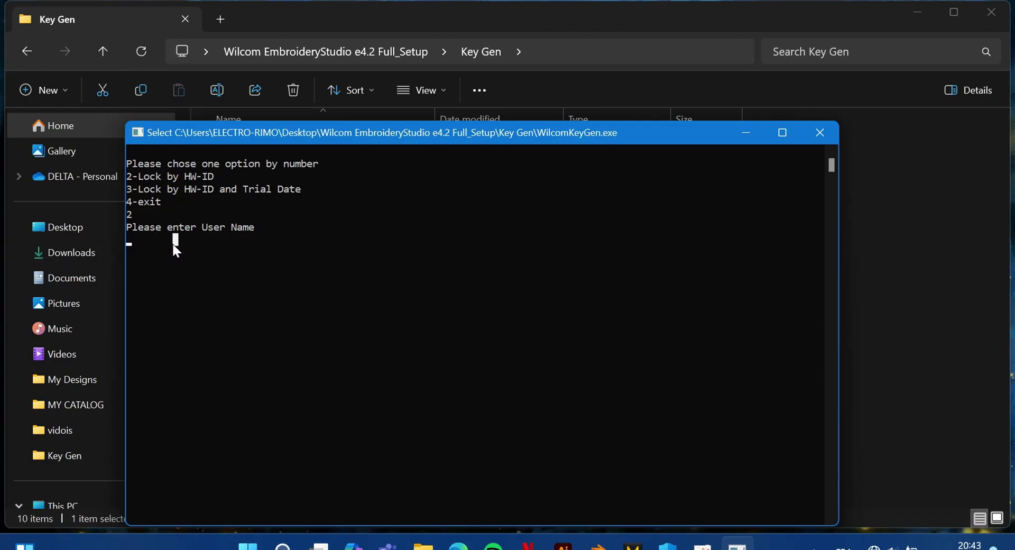
pyautogui.write('DE')
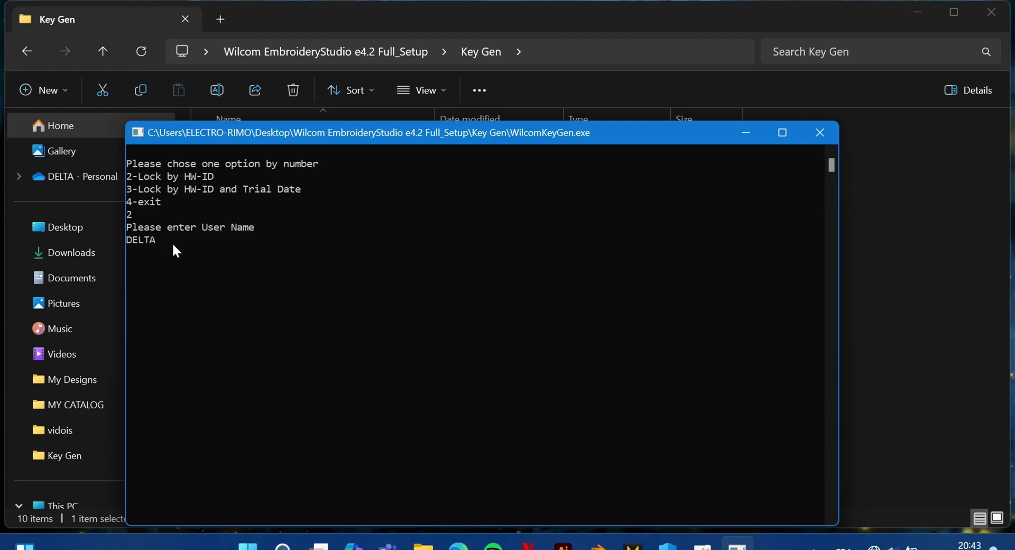
pyautogui.write('LTA')
pyautogui.press('Return')
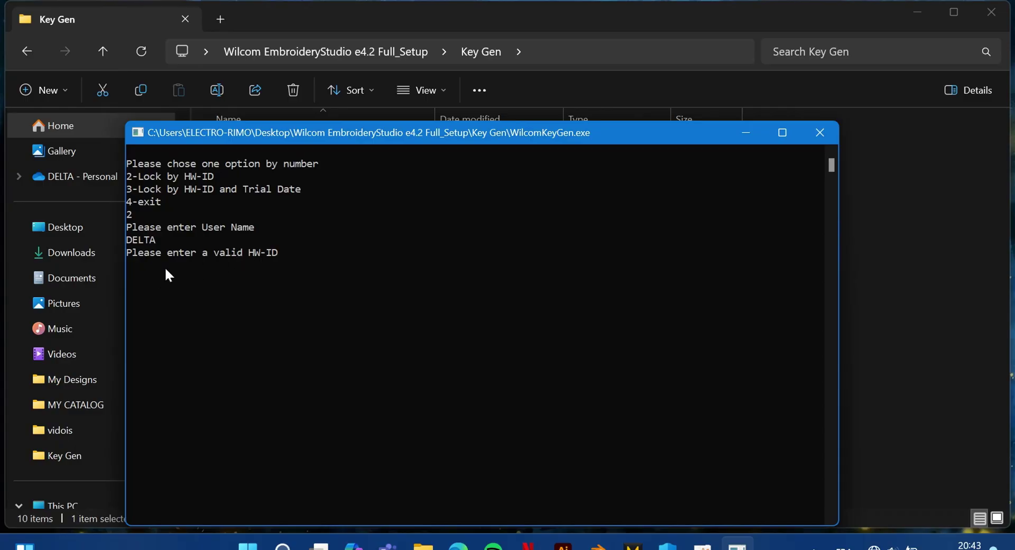
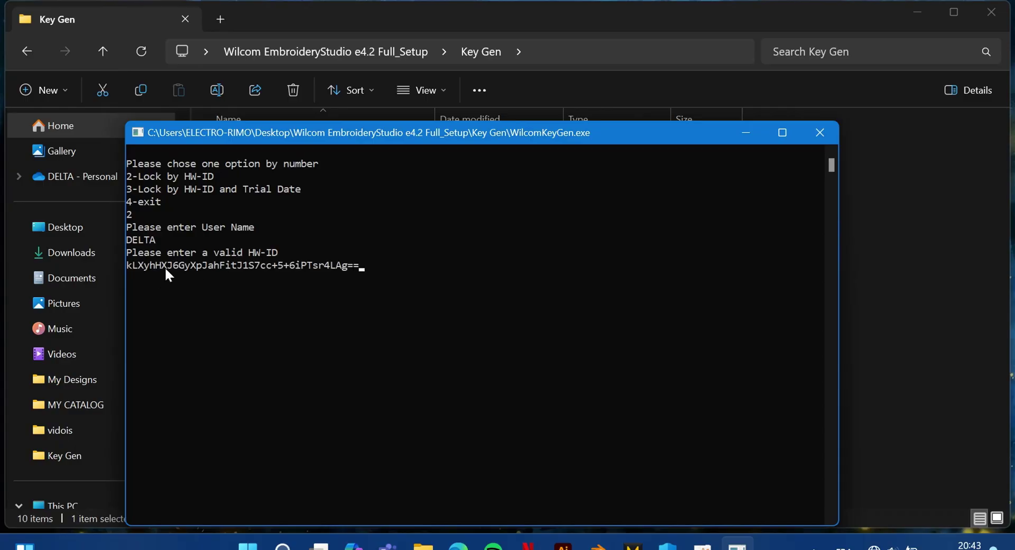
# Step: Paste the hardware ID to generate the SN.txt serial, then close the console
pyautogui.press('Return')
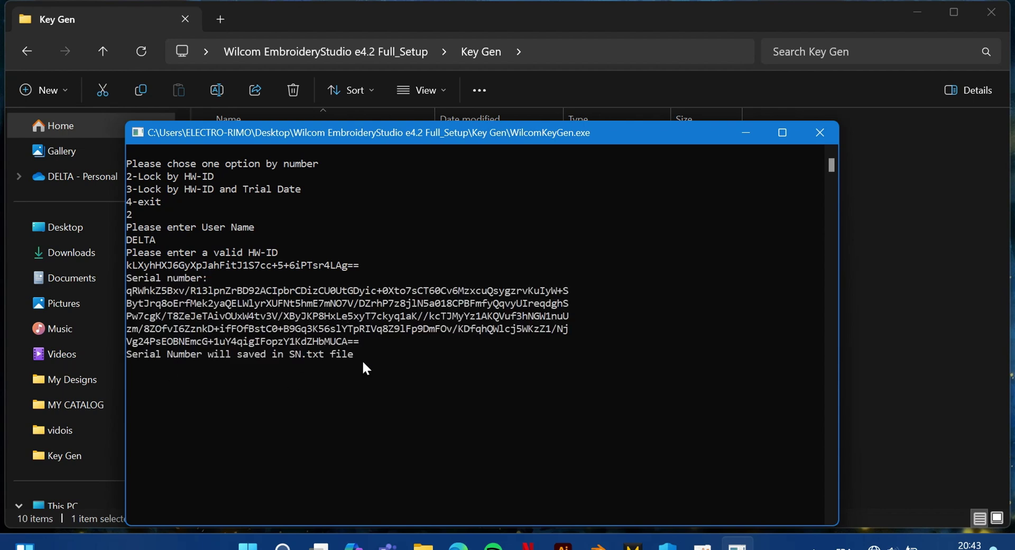
pyautogui.click(818, 133)
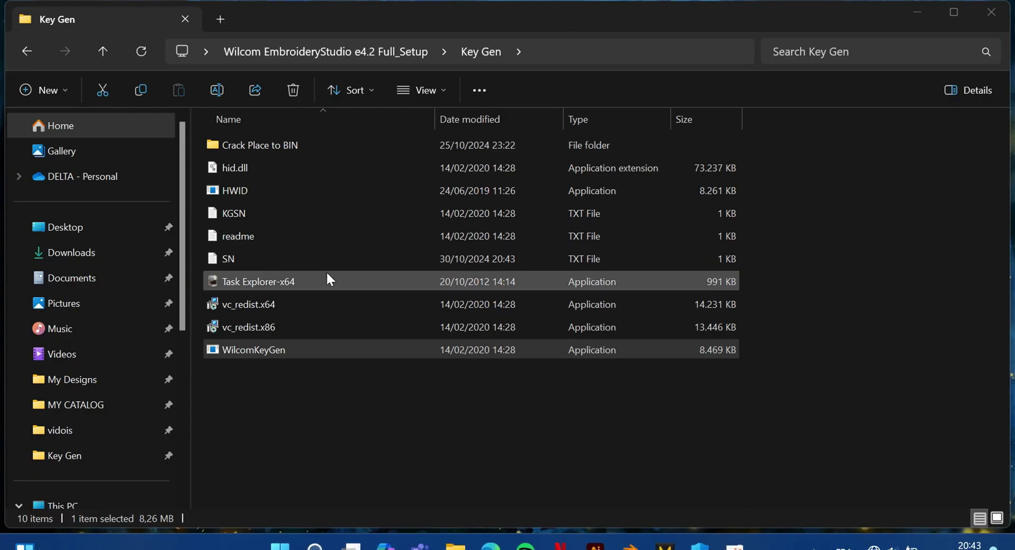
# Step: Copy the new SN file from the Key Gen folder
pyautogui.rightClick(275, 257)
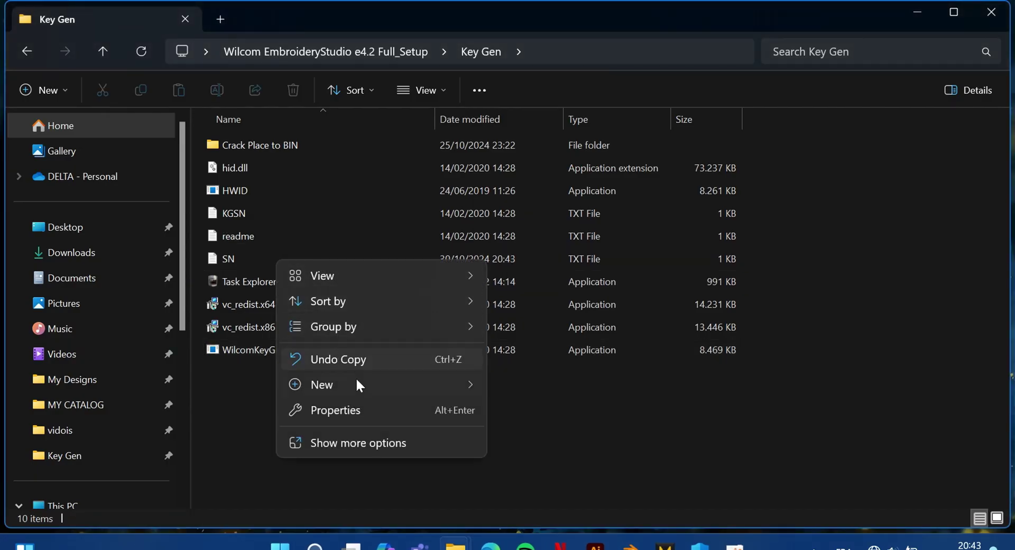
pyautogui.rightClick(224, 258)
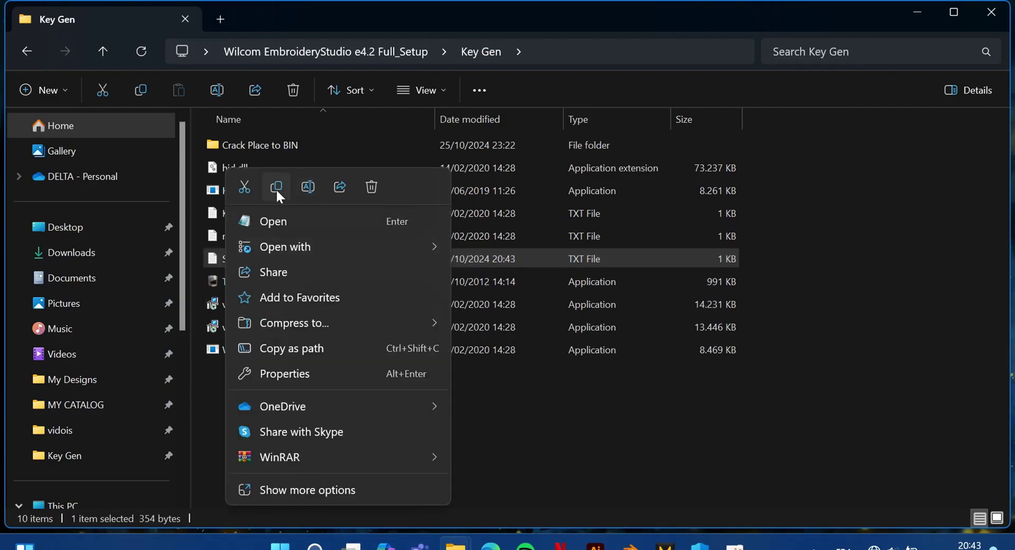
pyautogui.click(275, 185)
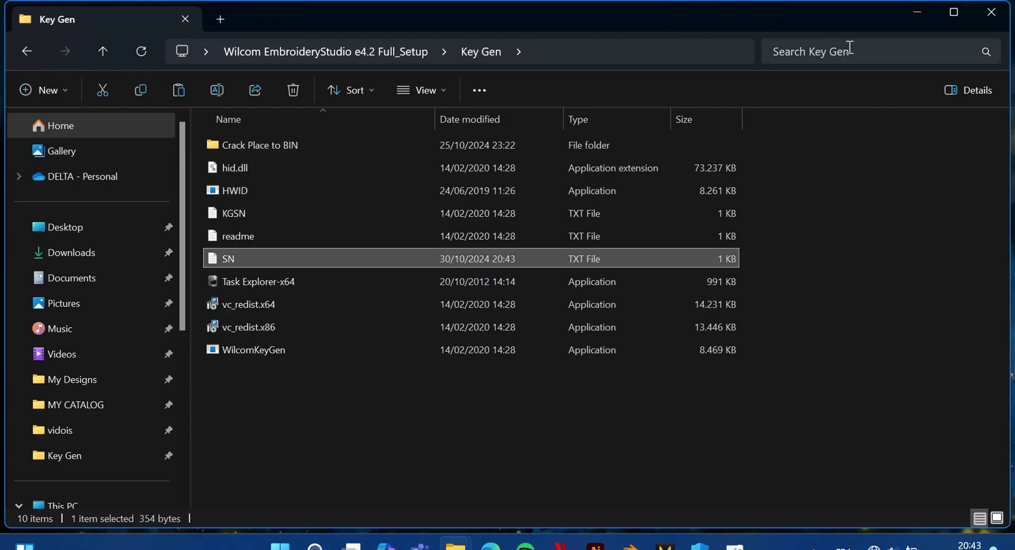
# Step: Paste SN into the EmbroideryStudio_e4.2 BIN folder, replacing the old SN.txt, and close Explorer
pyautogui.click(918, 10)
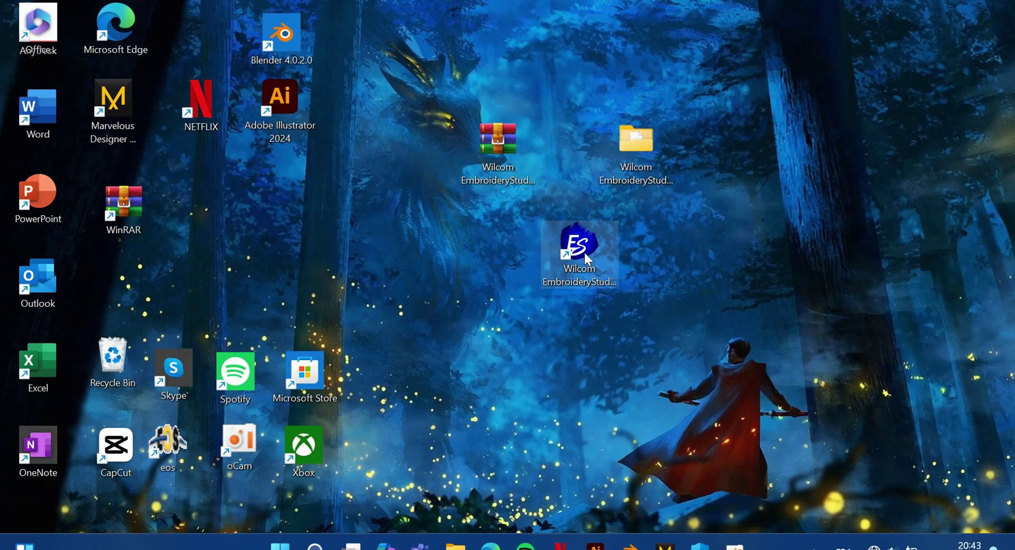
pyautogui.rightClick(573, 269)
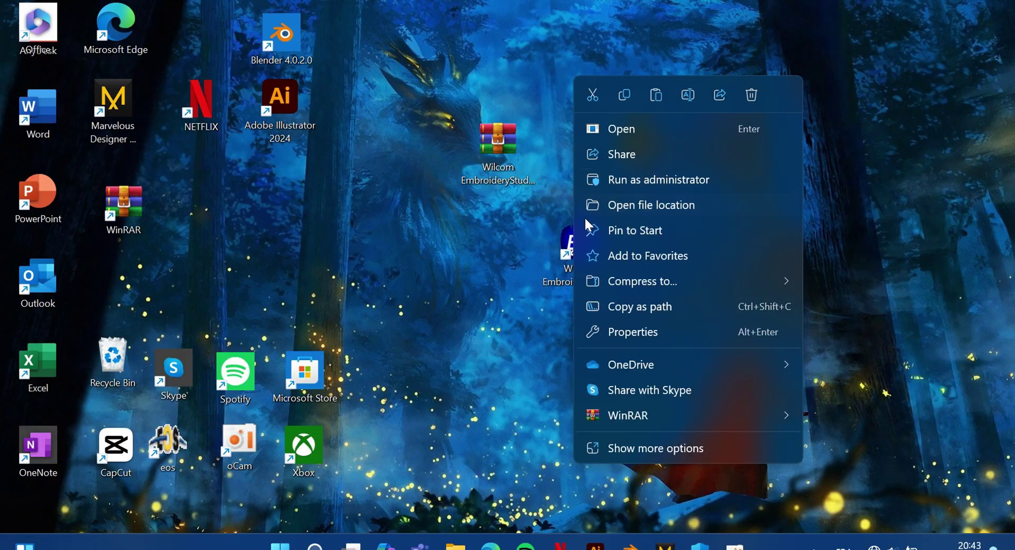
pyautogui.click(657, 203)
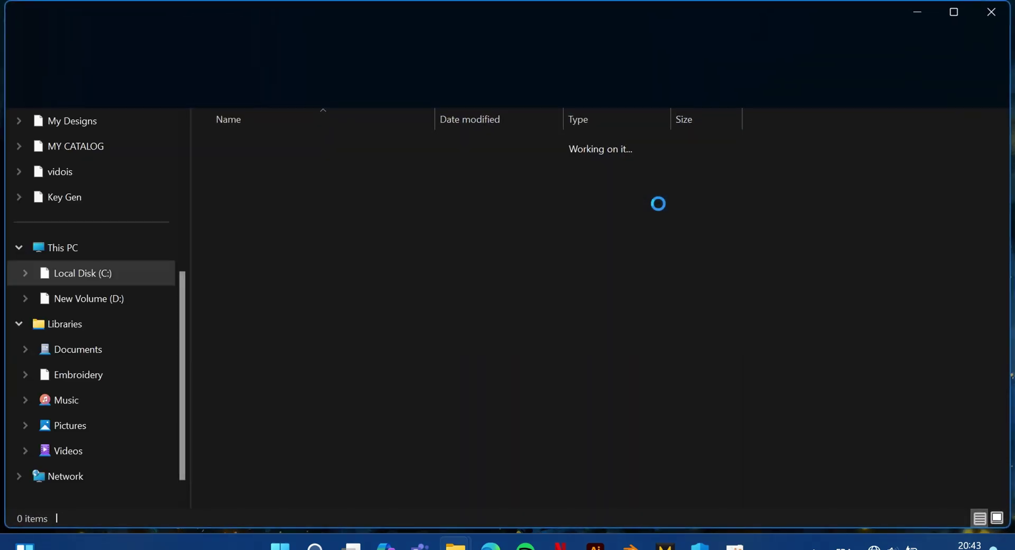
pyautogui.rightClick(800, 244)
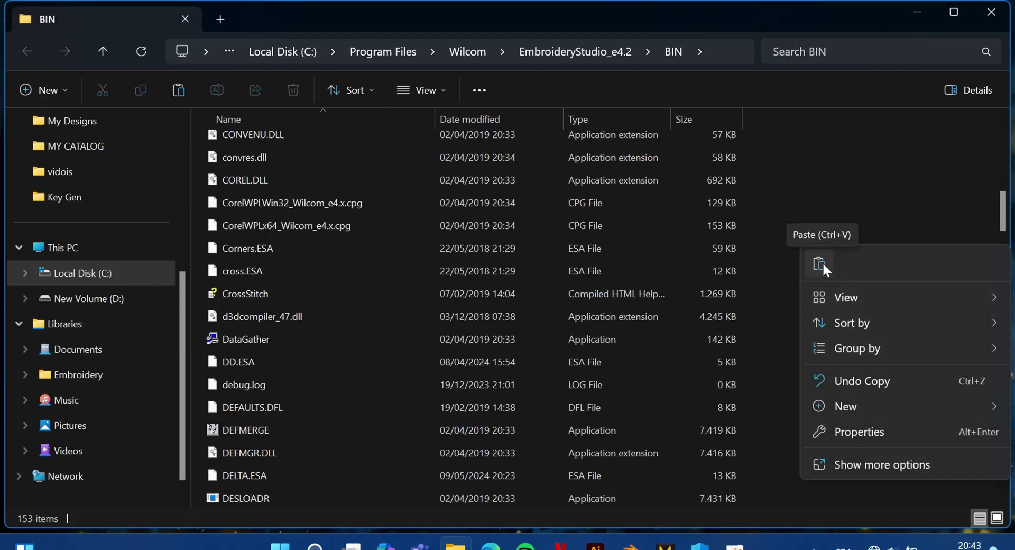
pyautogui.click(819, 262)
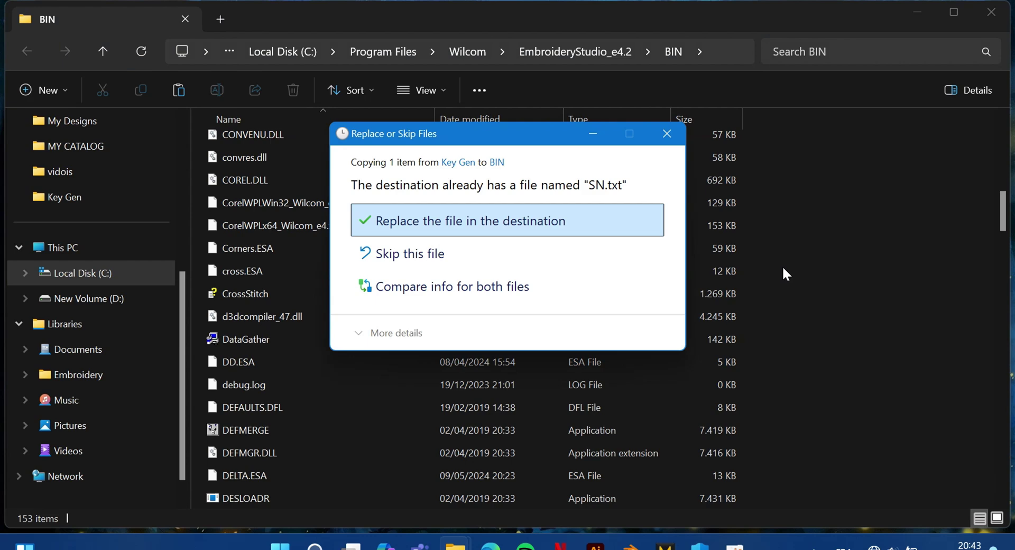
pyautogui.click(559, 218)
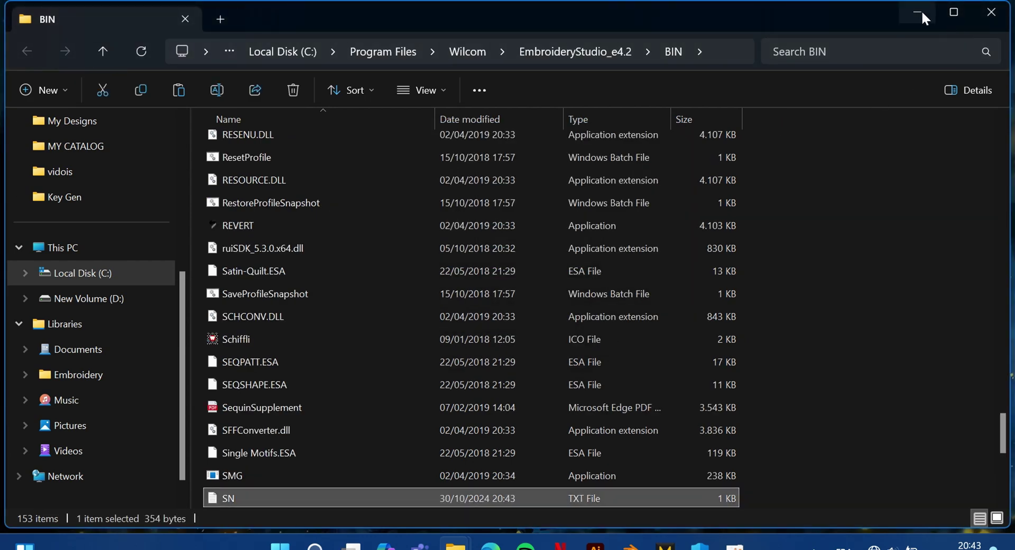
pyautogui.click(978, 16)
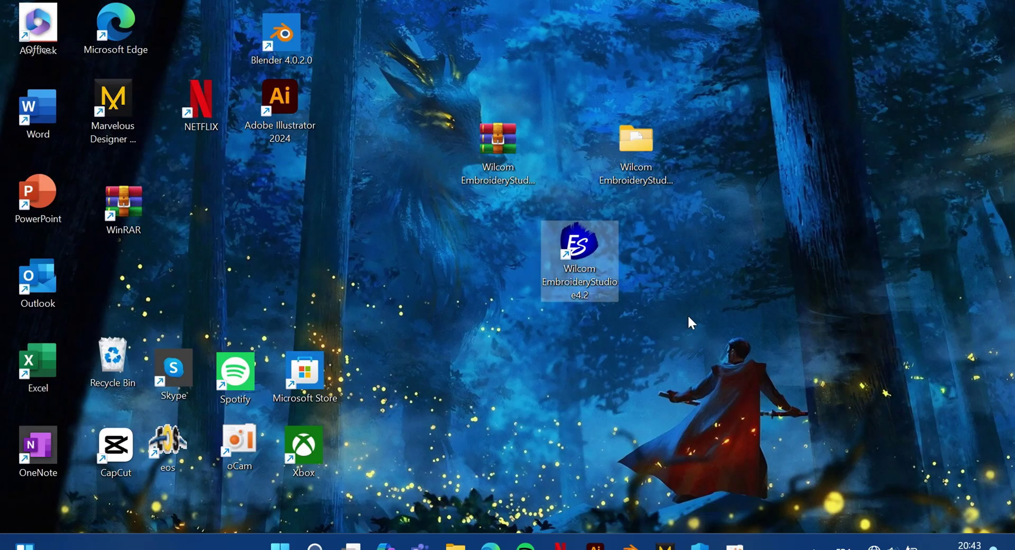
# Step: Refresh the desktop, then start EmbroideryStudio e4.2 from its desktop shortcut
pyautogui.click(624, 380)
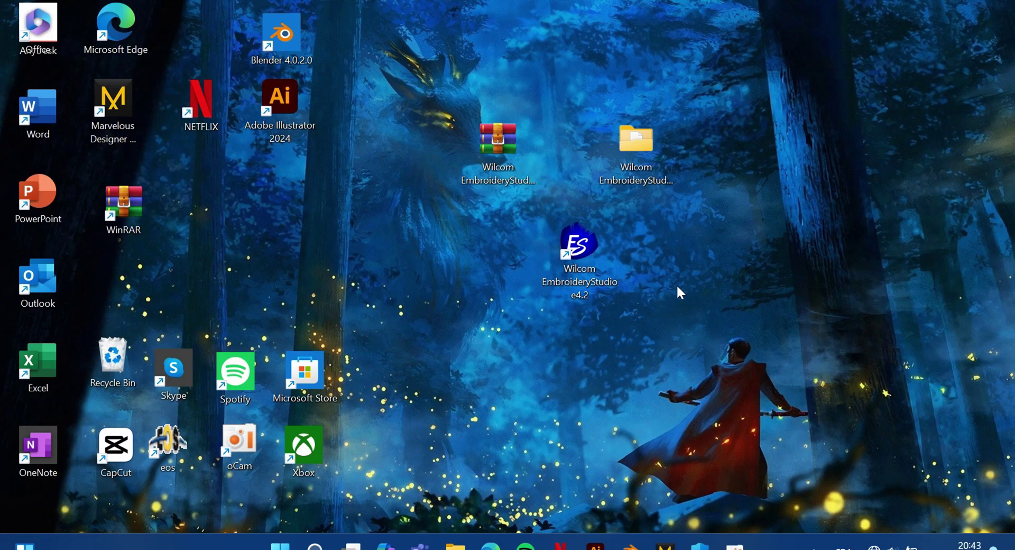
pyautogui.rightClick(695, 271)
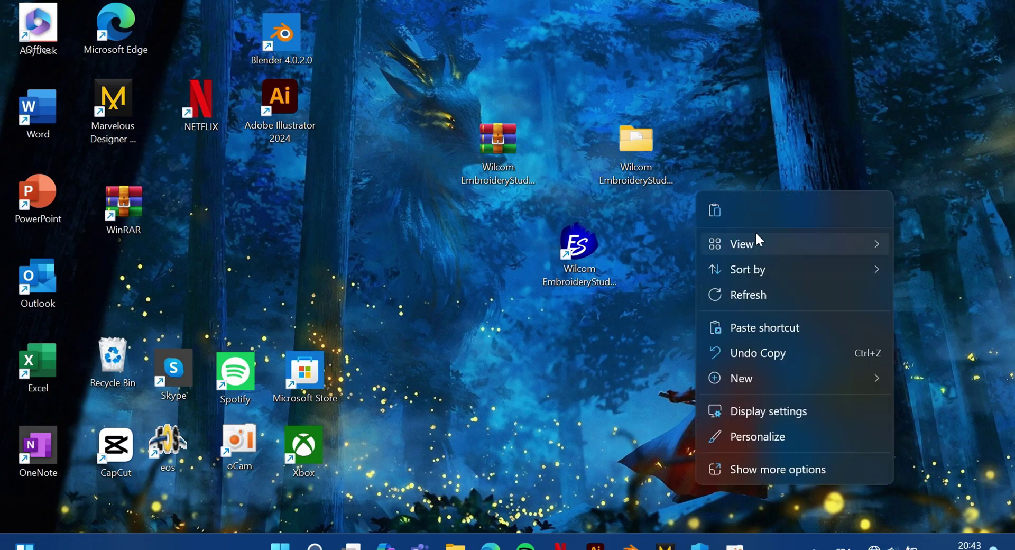
pyautogui.click(723, 303)
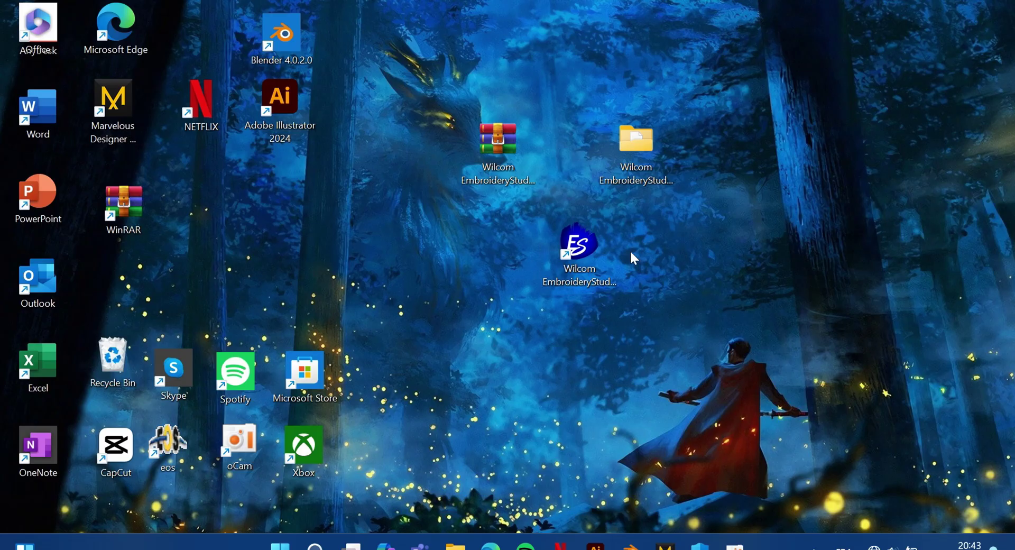
pyautogui.click(586, 252)
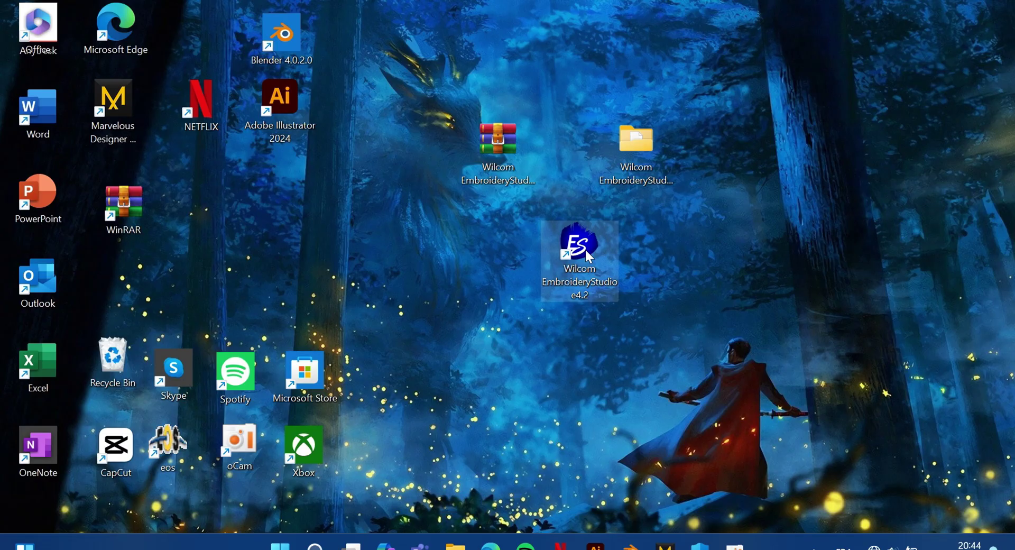
pyautogui.doubleClick(586, 251)
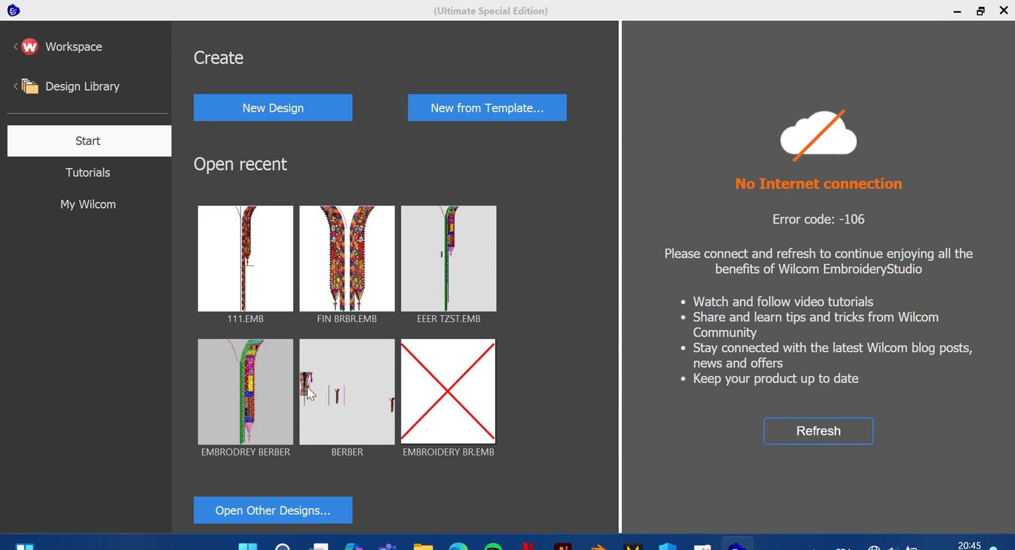
# Step: Start a new blank design, Design1, from the Start page
pyautogui.click(284, 109)
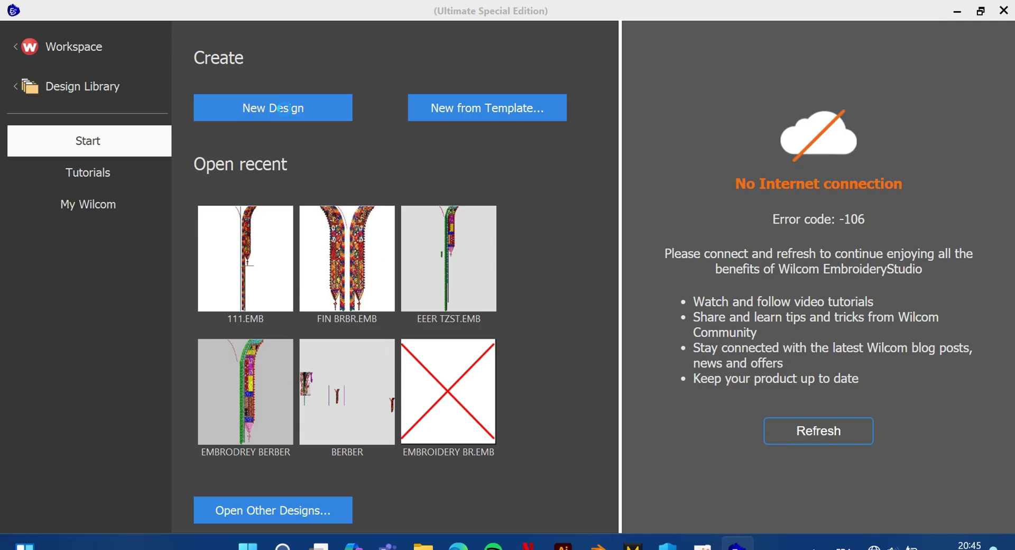